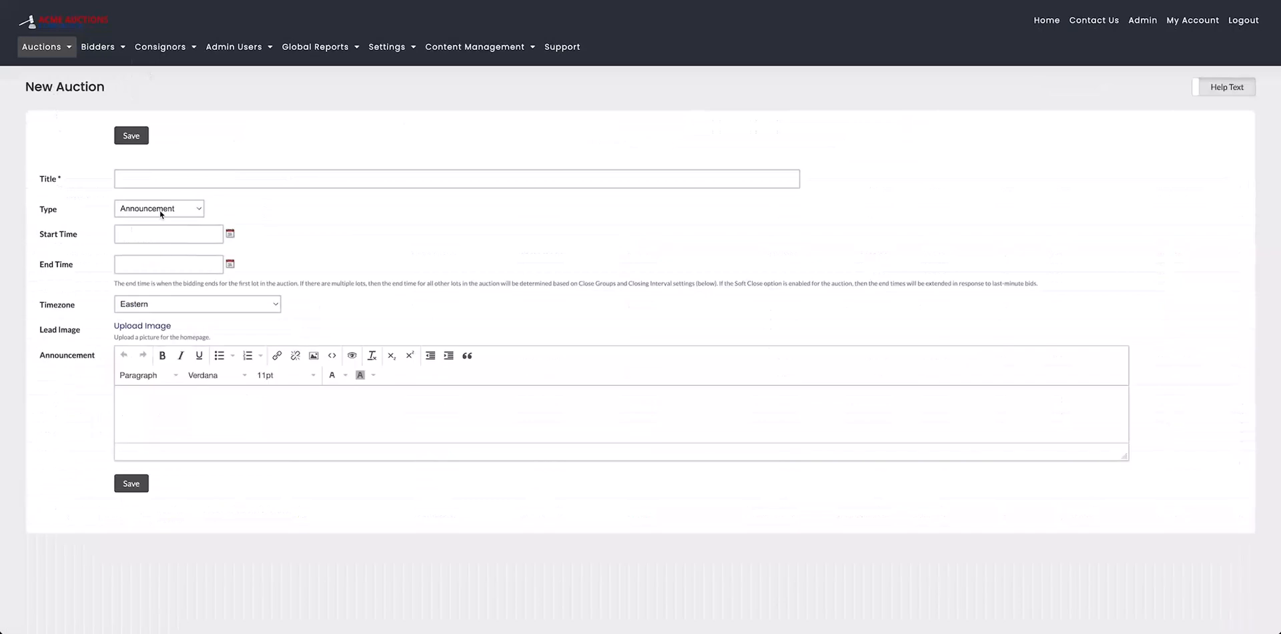
# Make the new auction a Timed Auction and title it "Start/End Time".
pyautogui.click(158, 208)
pyautogui.click(164, 261)
pyautogui.click(195, 181)
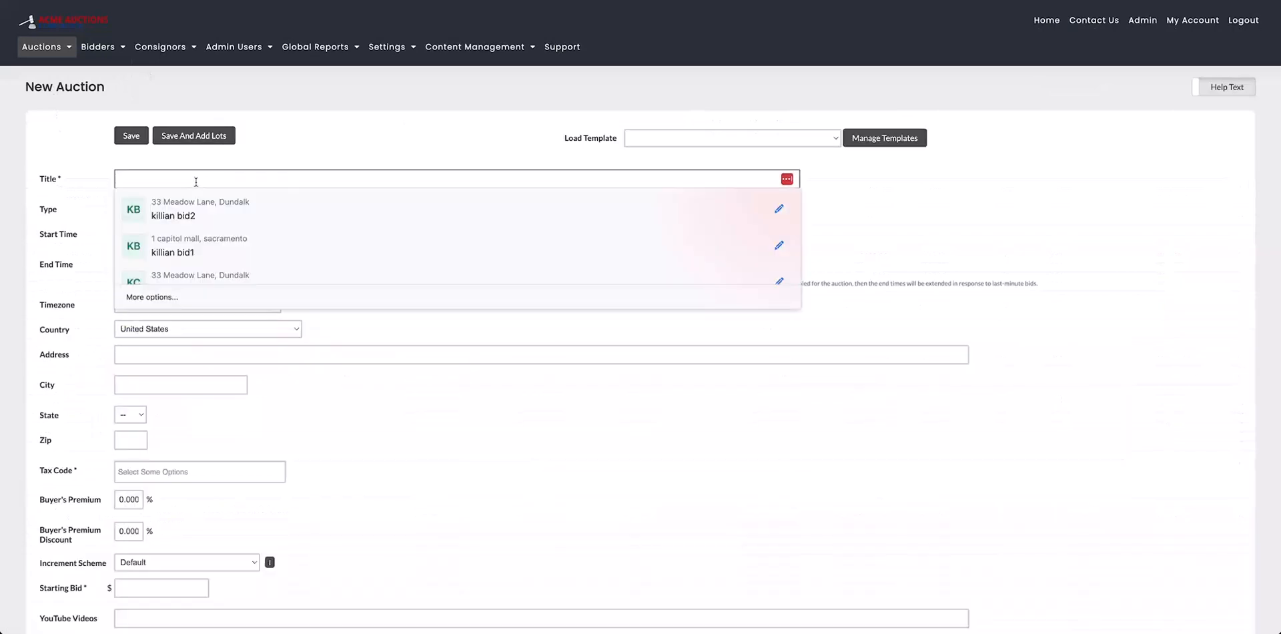
pyautogui.write('Star')
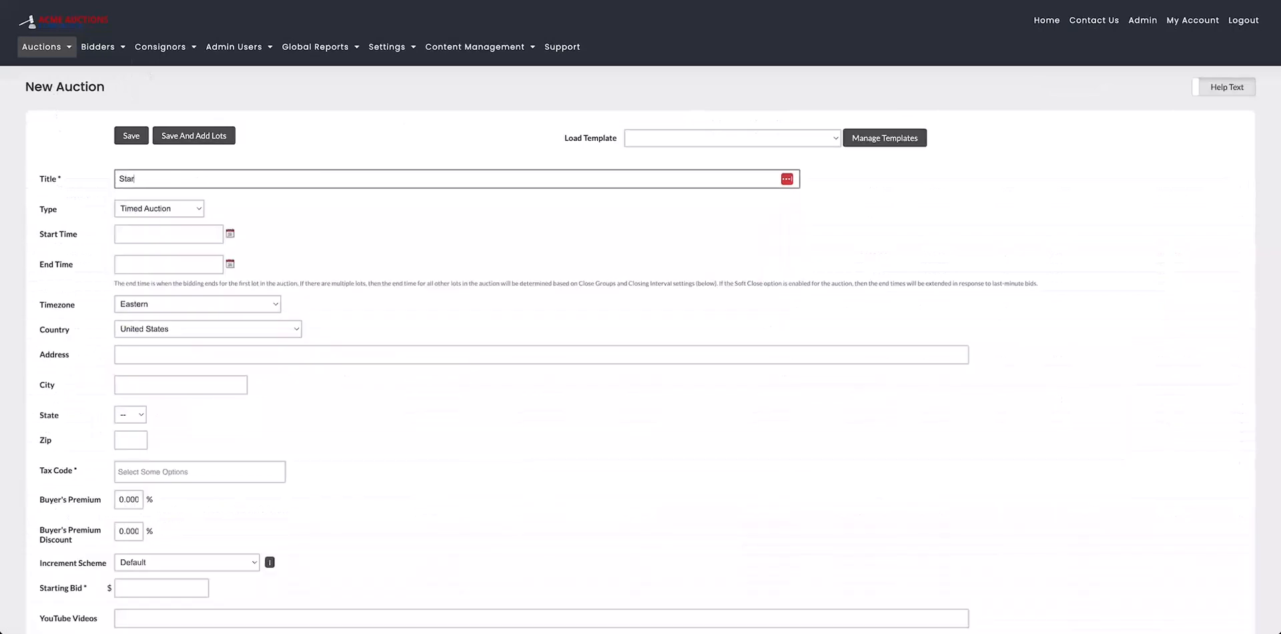
pyautogui.write('t/End Time')
# Set the new auction's Start Time to 05/29/2024 02:30PM.
pyautogui.scroll(-1, 289, 228)
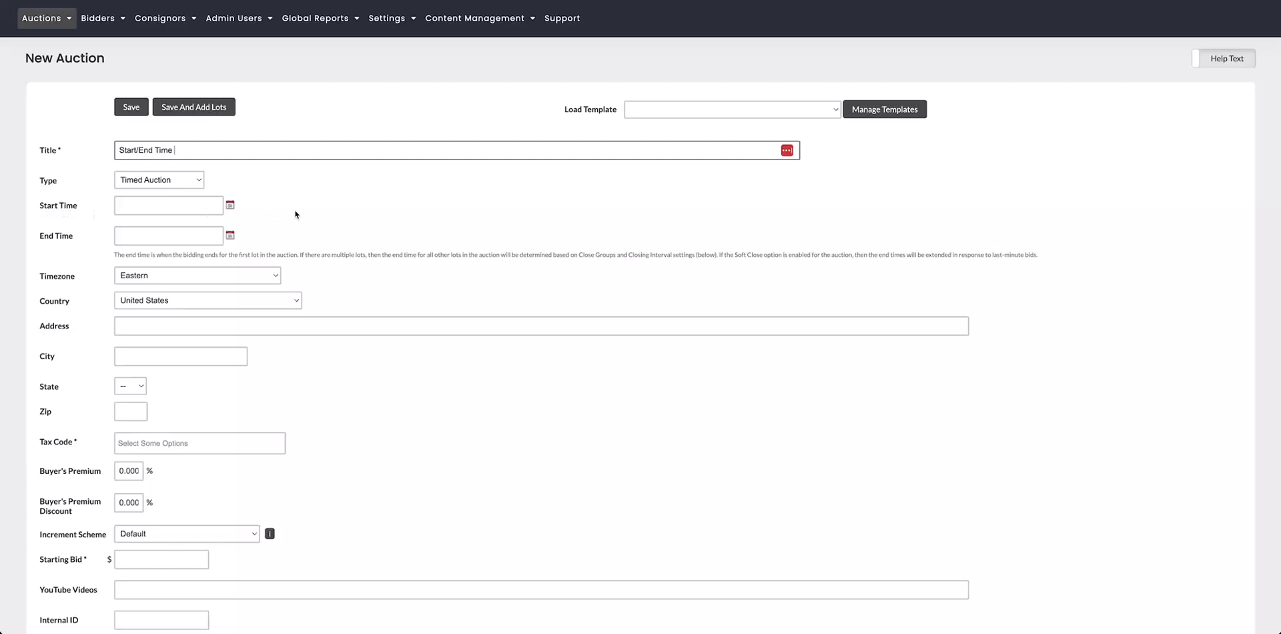
pyautogui.click(230, 206)
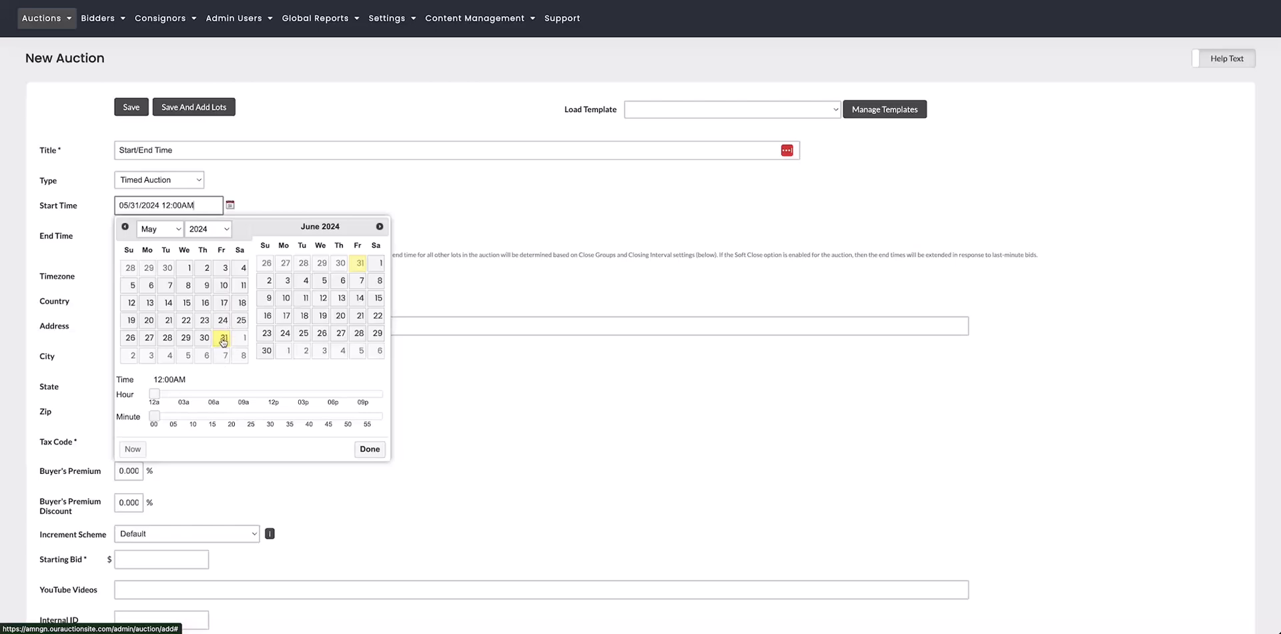
pyautogui.click(160, 230)
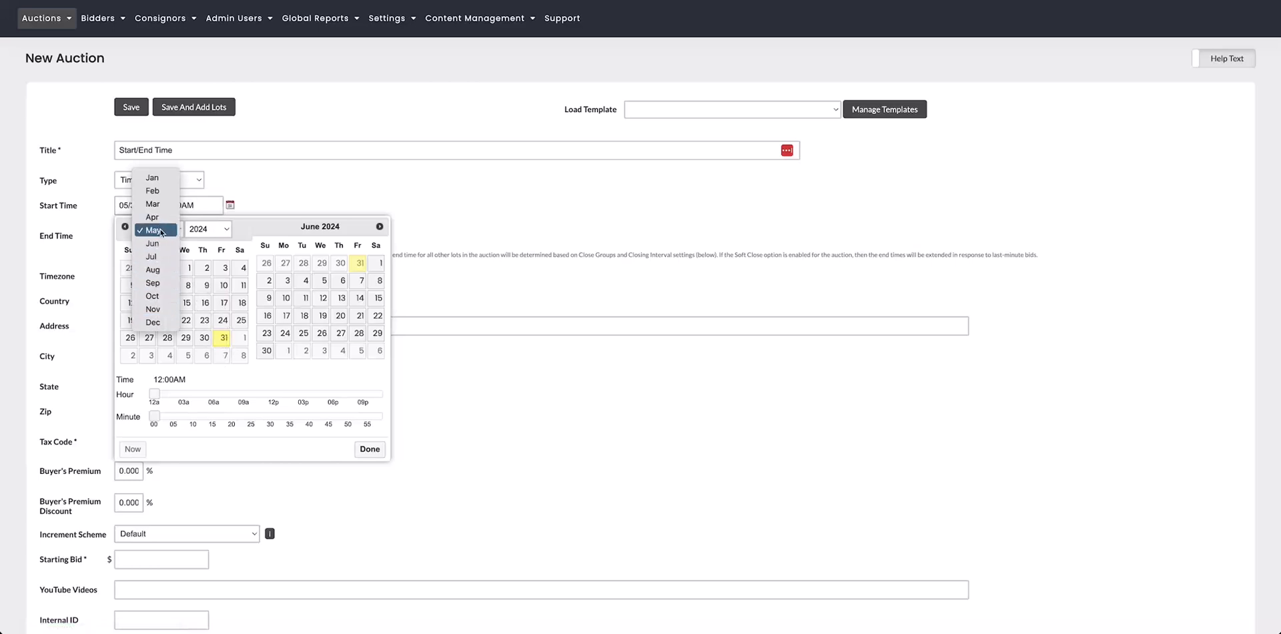
pyautogui.click(161, 230)
pyautogui.click(203, 230)
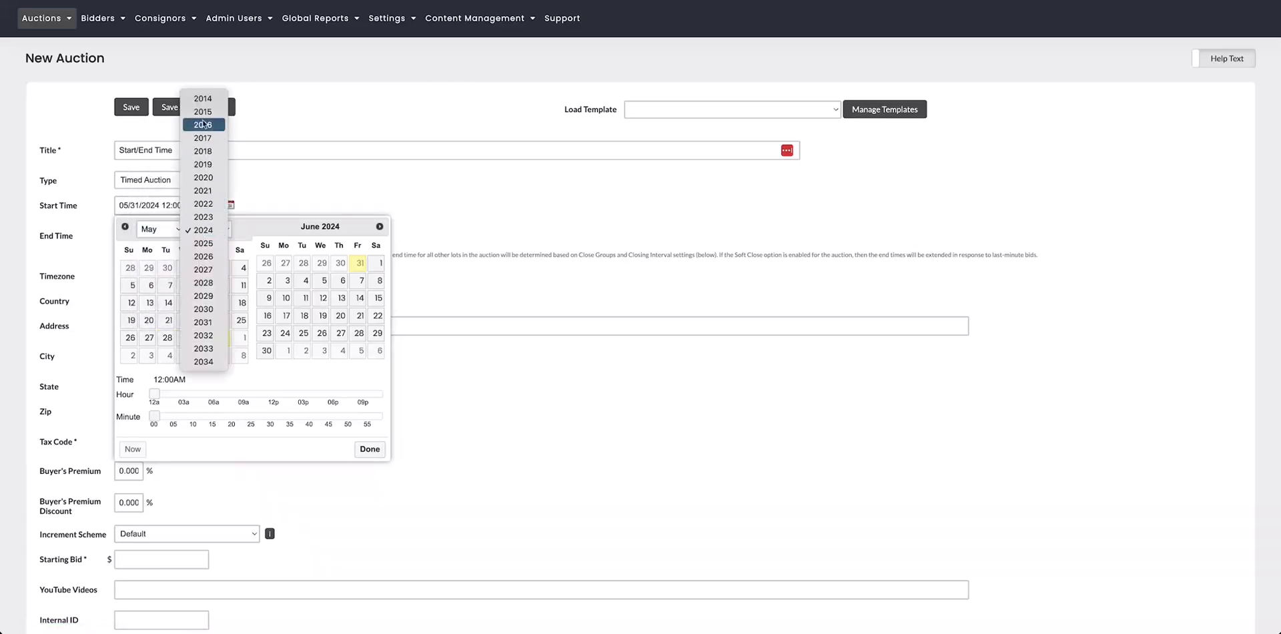
pyautogui.click(204, 230)
pyautogui.click(185, 337)
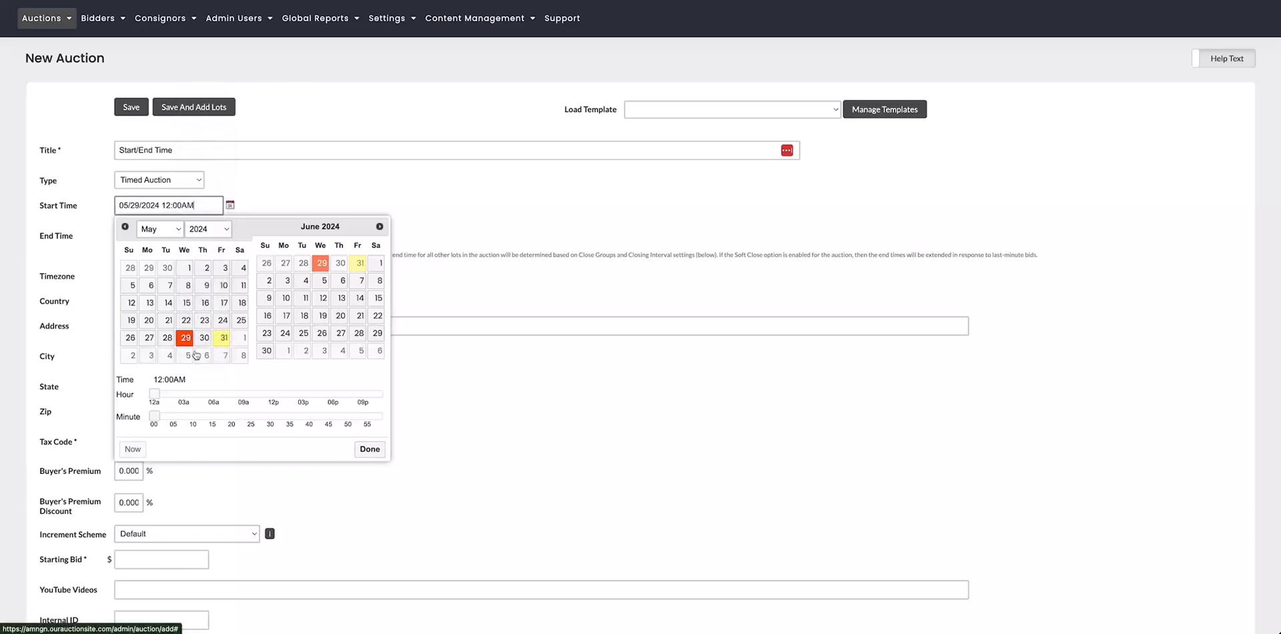
pyautogui.click(154, 394)
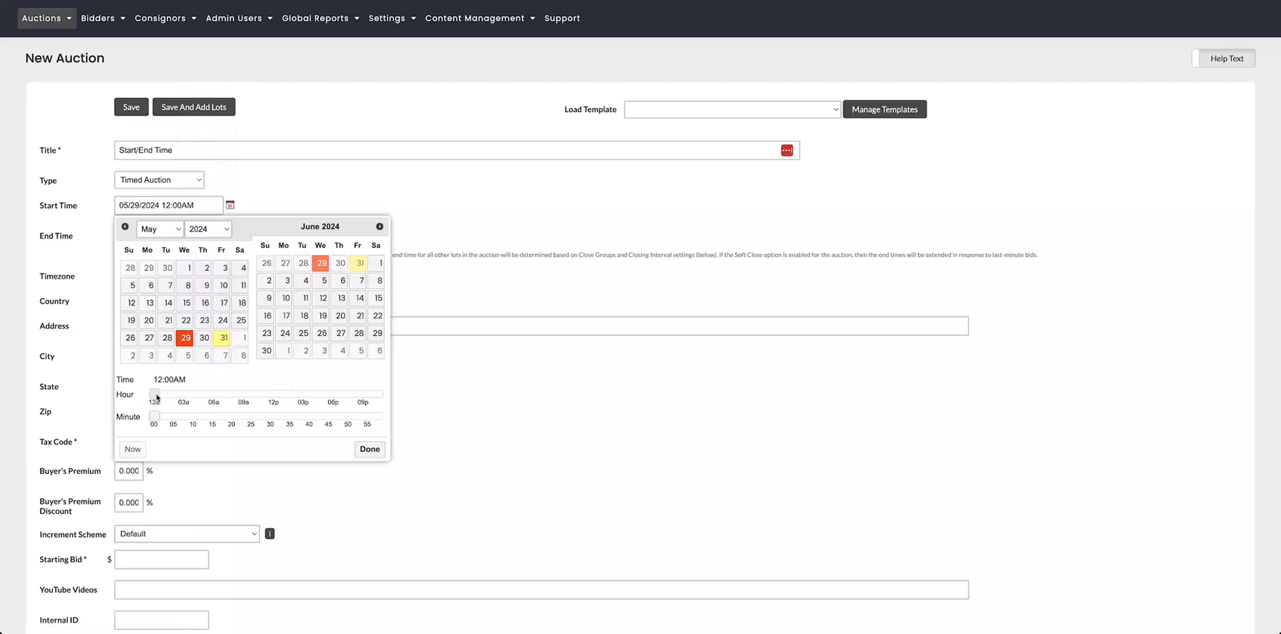
pyautogui.moveTo(156, 394); pyautogui.dragTo(294, 401)
pyautogui.moveTo(155, 418); pyautogui.dragTo(270, 420)
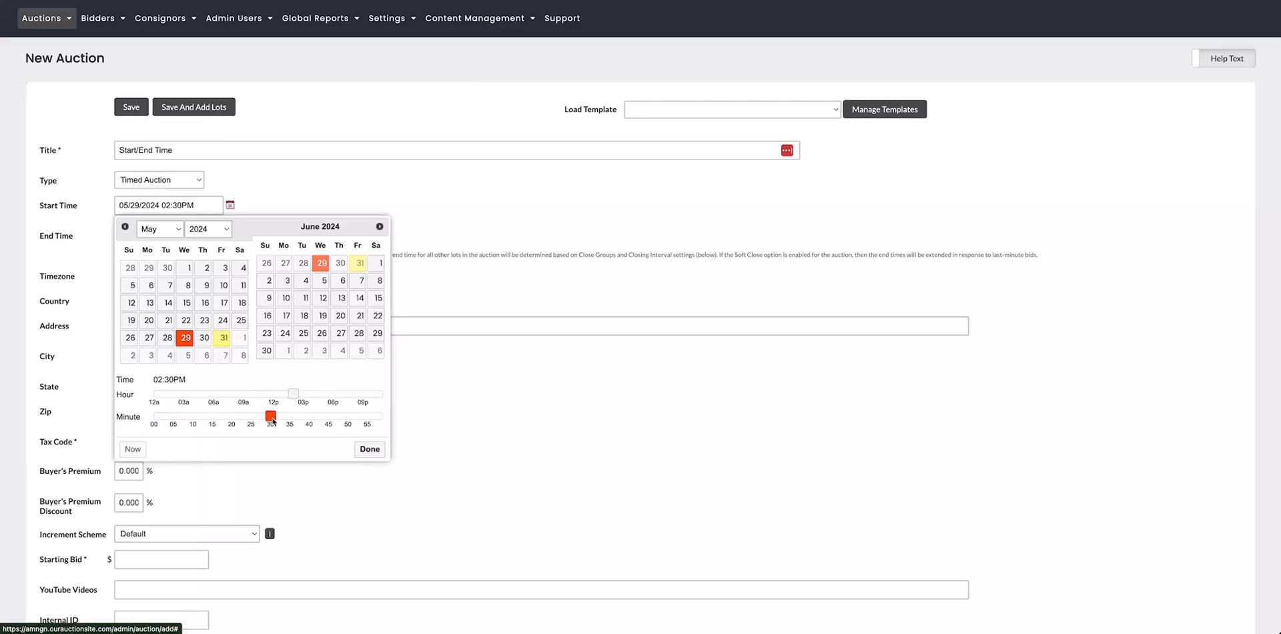
pyautogui.click(372, 452)
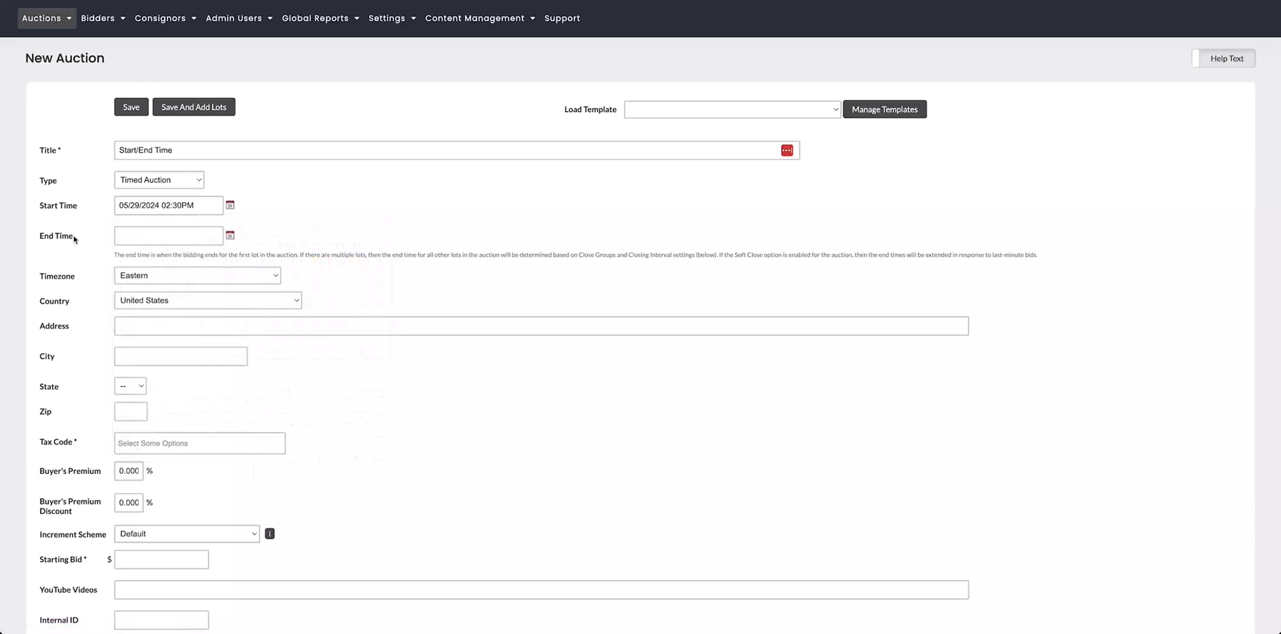
# Set the new auction's End Time to 06/08/2024 06:40PM.
pyautogui.click(231, 238)
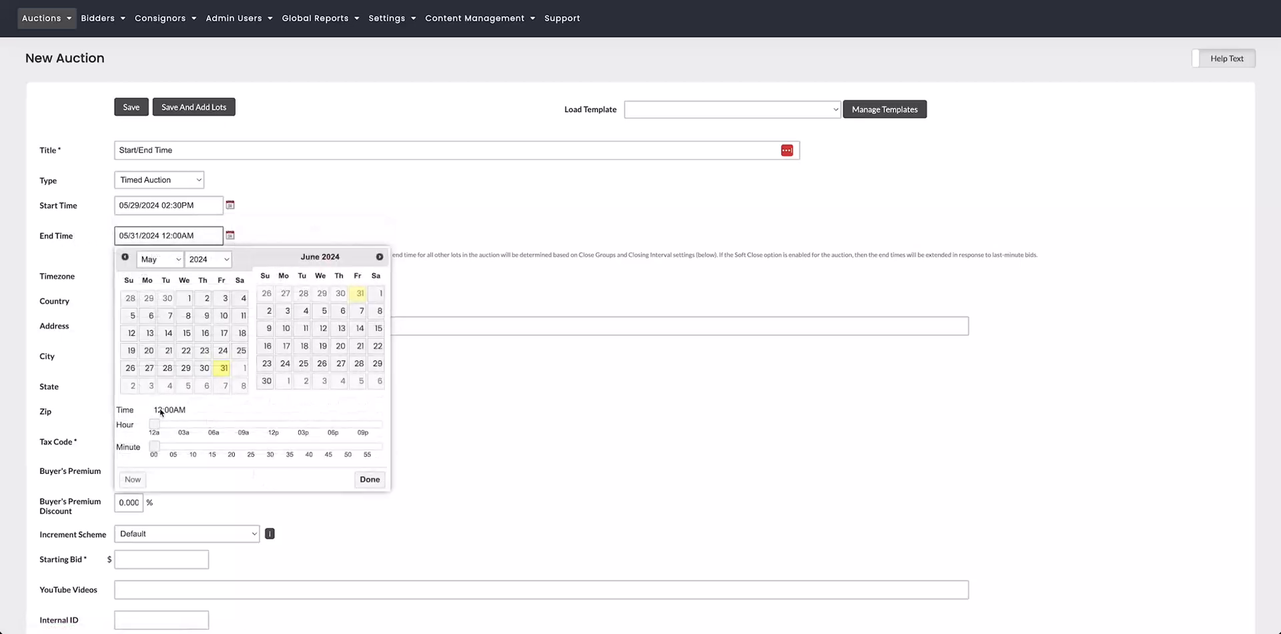
pyautogui.click(243, 386)
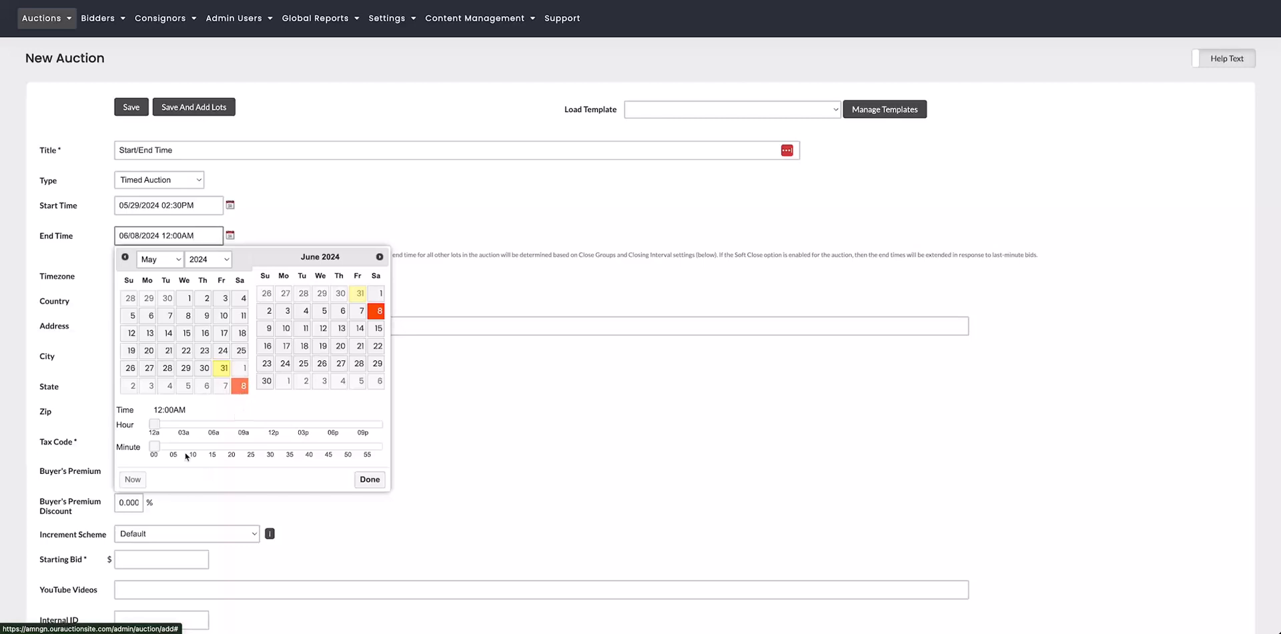
pyautogui.moveTo(156, 426); pyautogui.dragTo(334, 434)
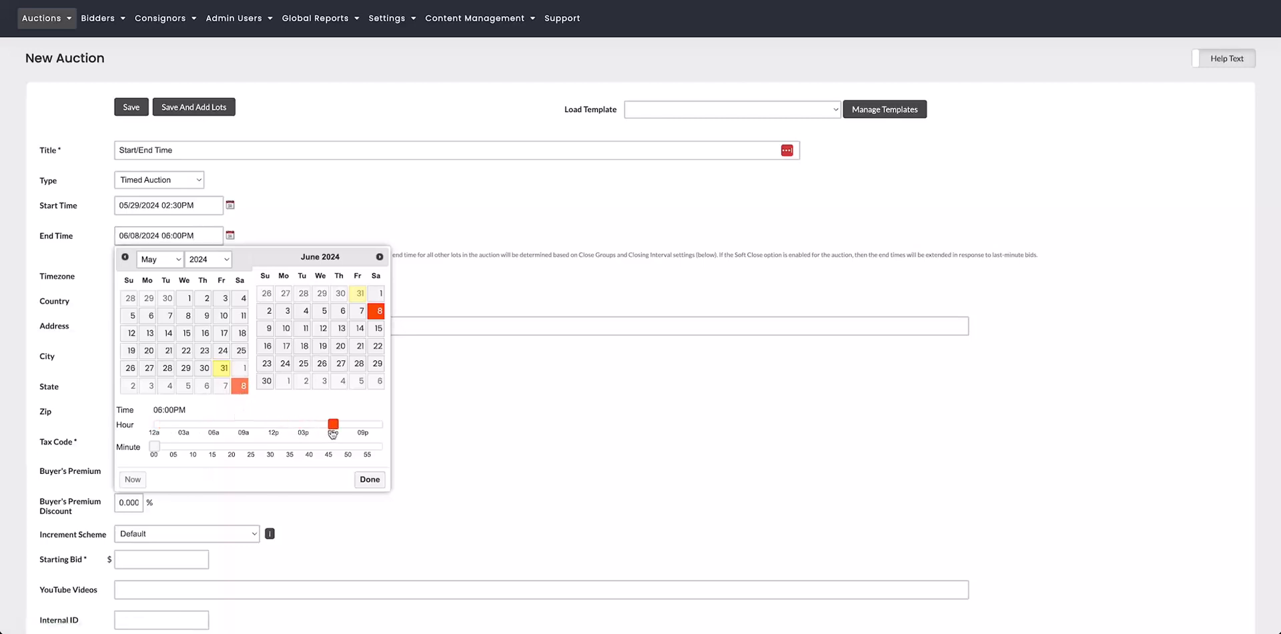
pyautogui.moveTo(154, 447); pyautogui.dragTo(309, 445)
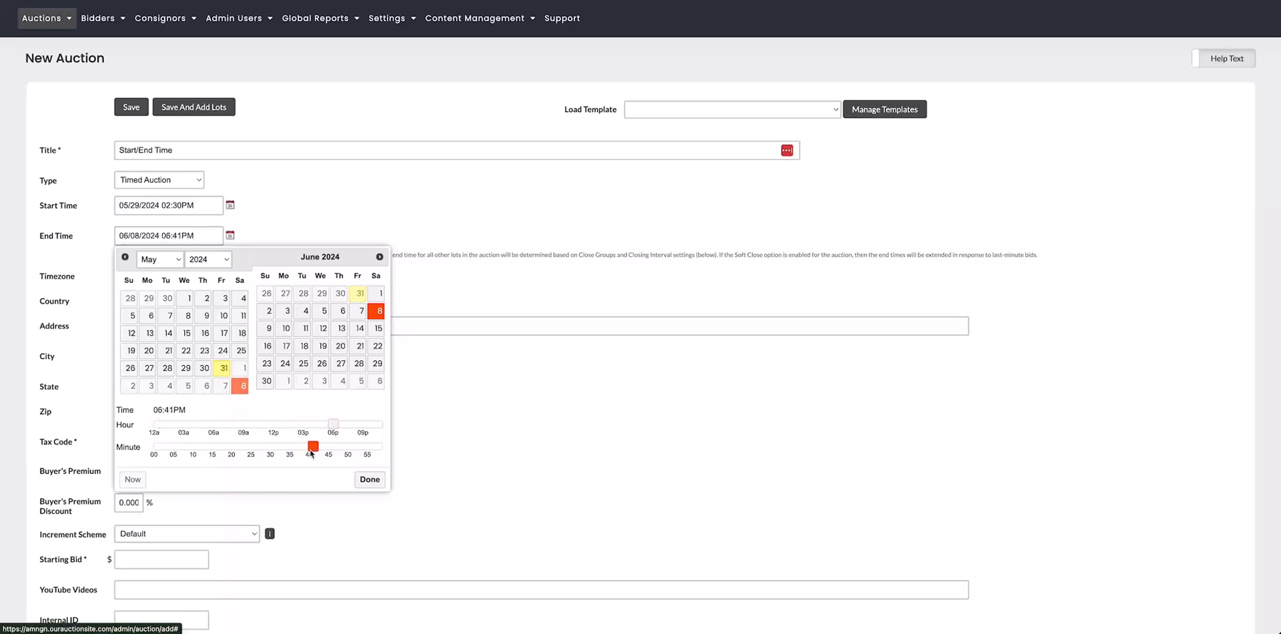
pyautogui.click(369, 480)
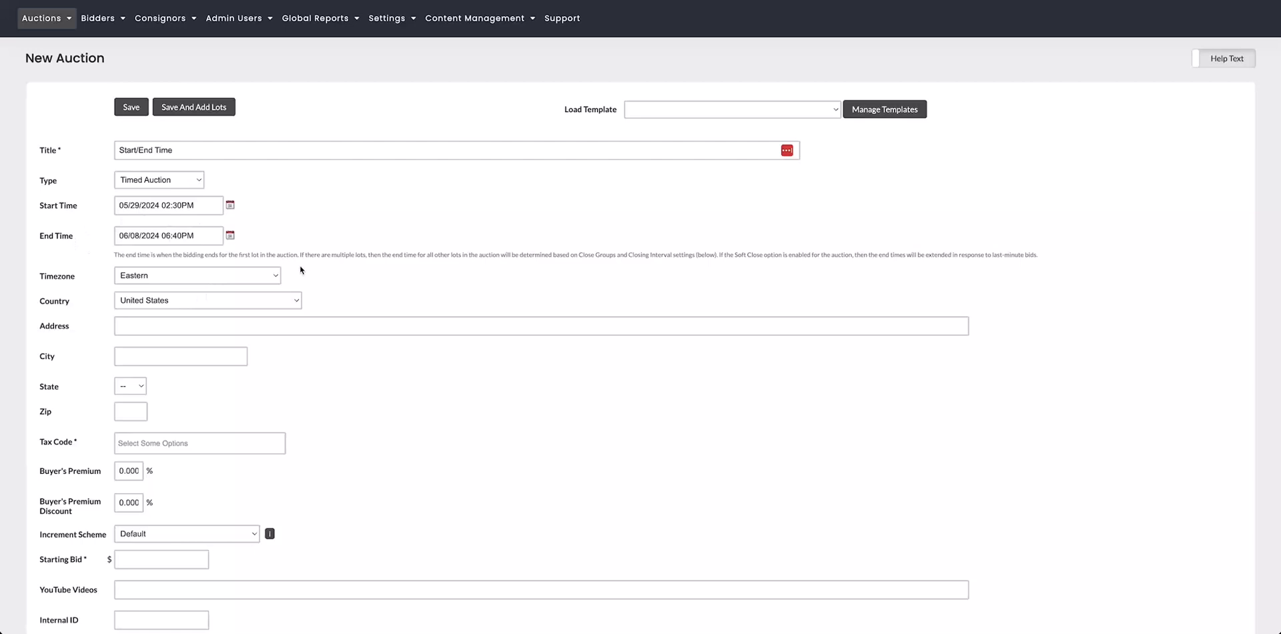
# Set Close Groups to 1 item and the Closing Interval to 1 minute.
pyautogui.scroll(-4, 301, 270)
pyautogui.scroll(-2, 300, 270)
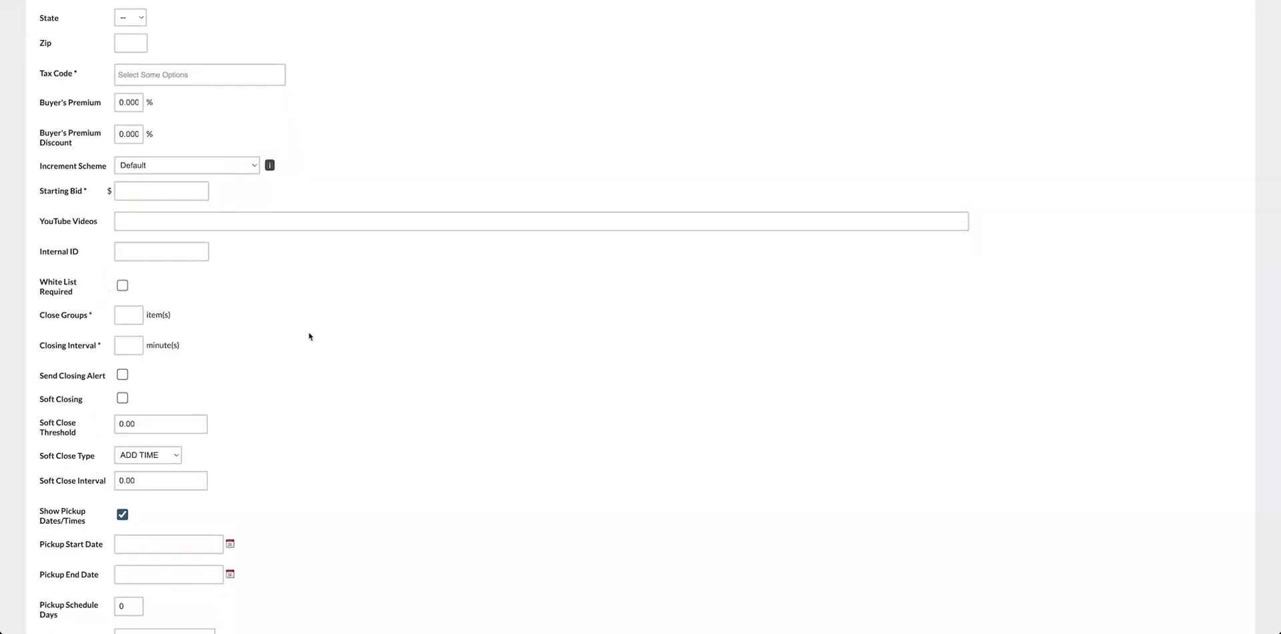
pyautogui.scroll(6, 374, 338)
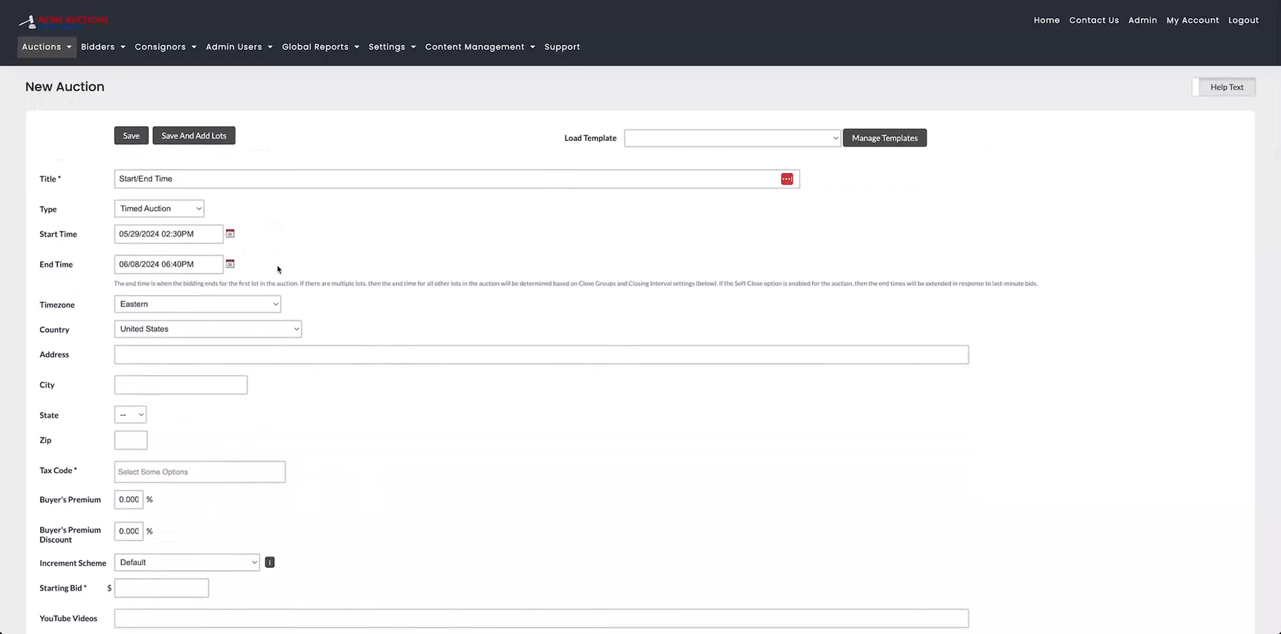
pyautogui.scroll(-10, 278, 269)
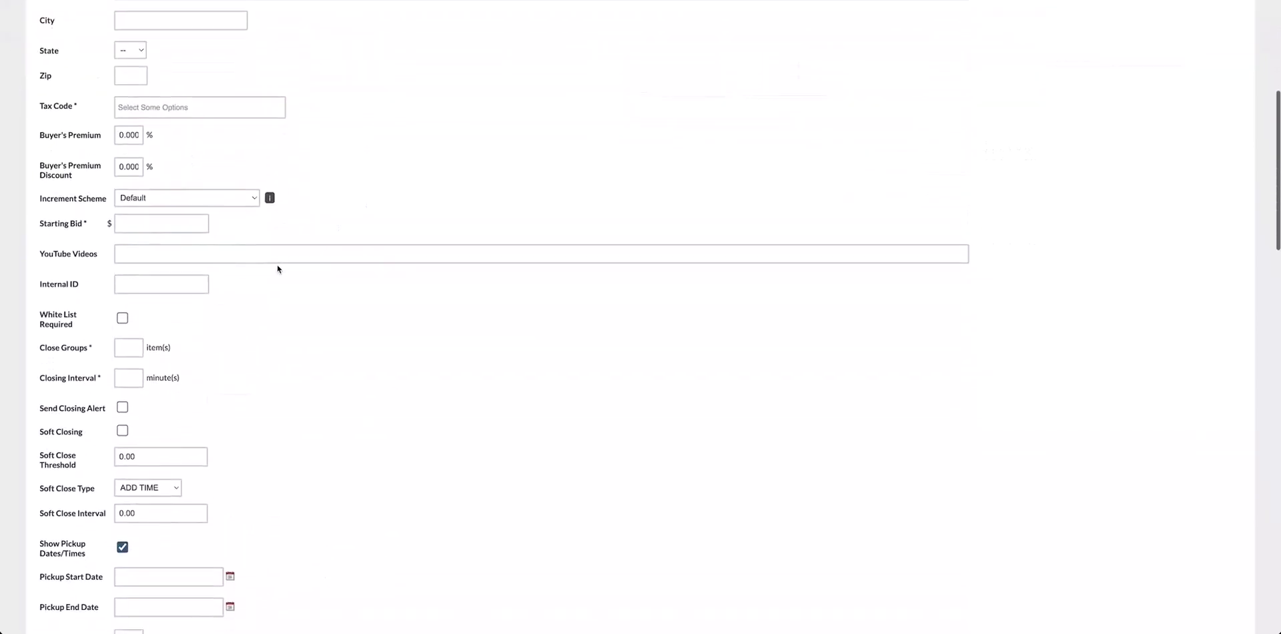
pyautogui.scroll(2, 278, 269)
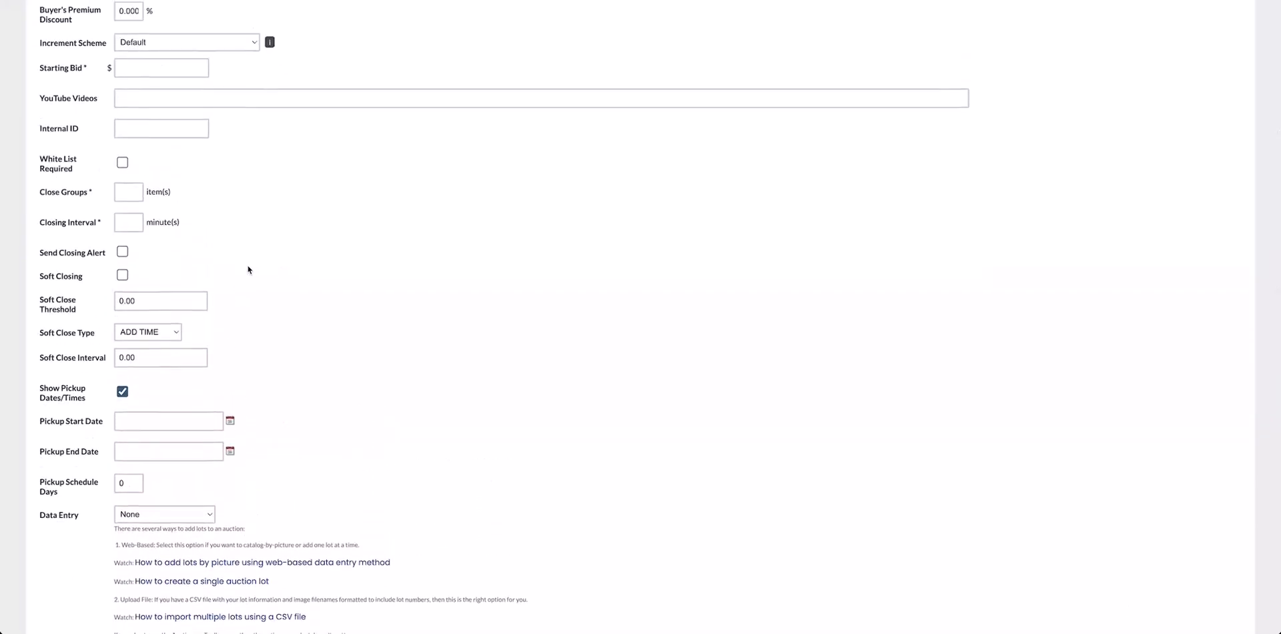
pyautogui.scroll(-1, 248, 270)
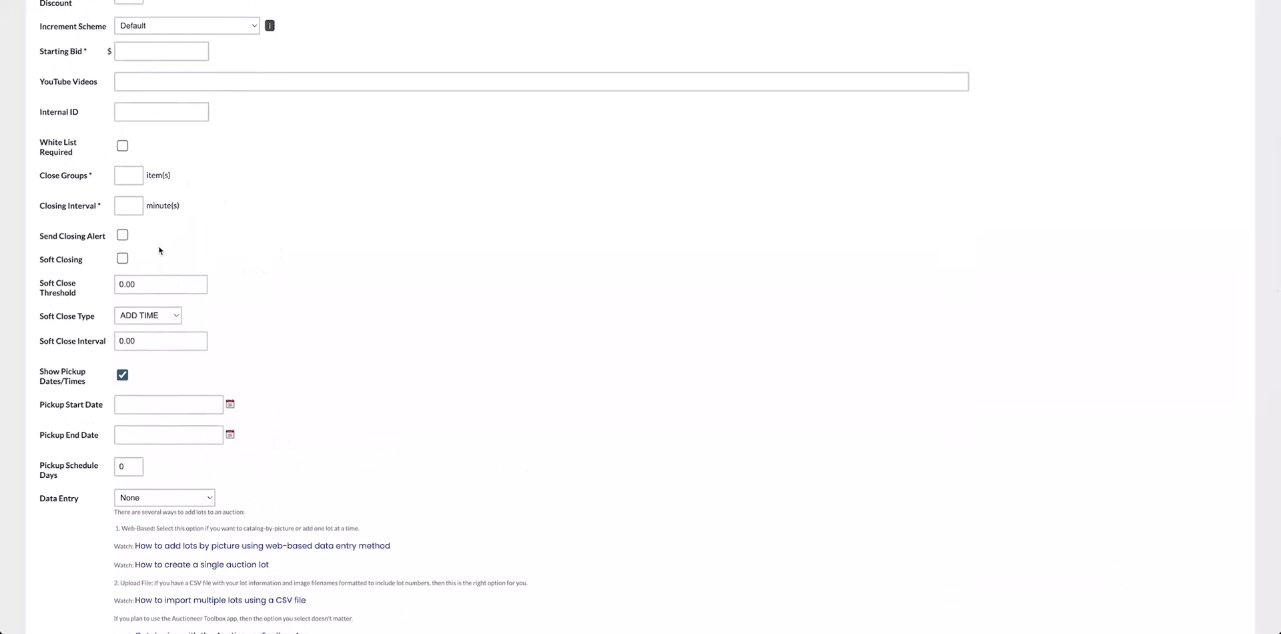
pyautogui.click(133, 177)
pyautogui.click(132, 205)
# Review the End Time's date and minute setting together with the Close Groups and Closing Interval settings.
pyautogui.scroll(8, 180, 183)
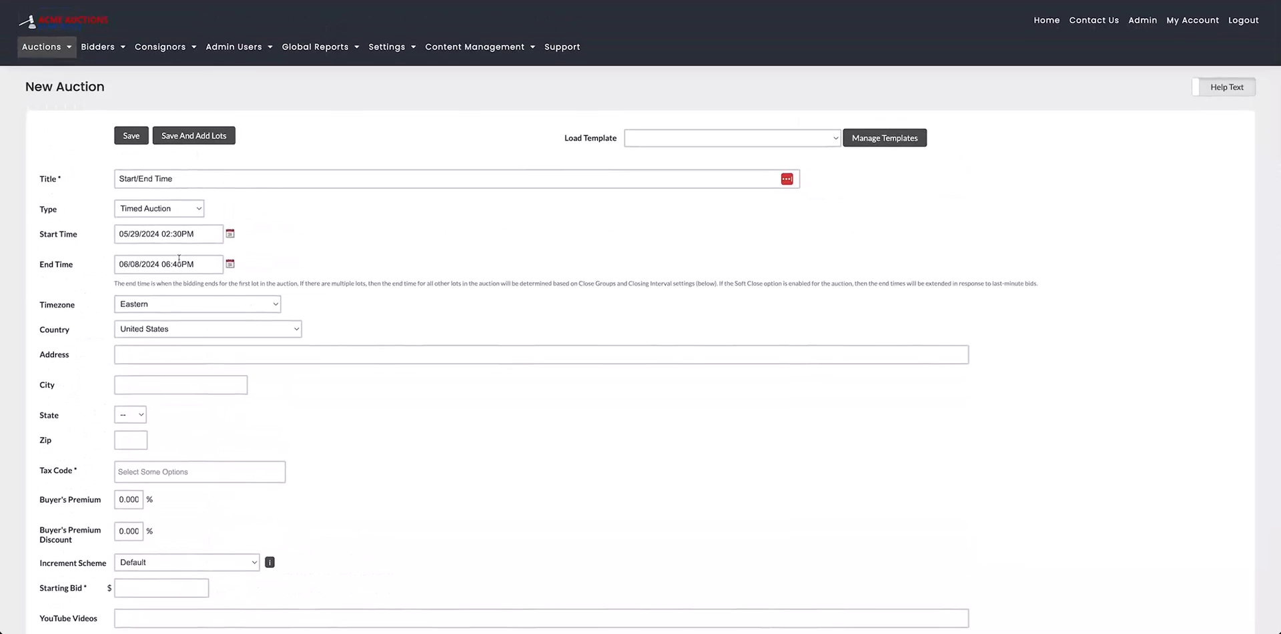
pyautogui.click(230, 265)
pyautogui.moveTo(308, 475)
pyautogui.mouseDown()
pyautogui.moveTo(347, 474)
pyautogui.moveTo(310, 478)
pyautogui.mouseUp()
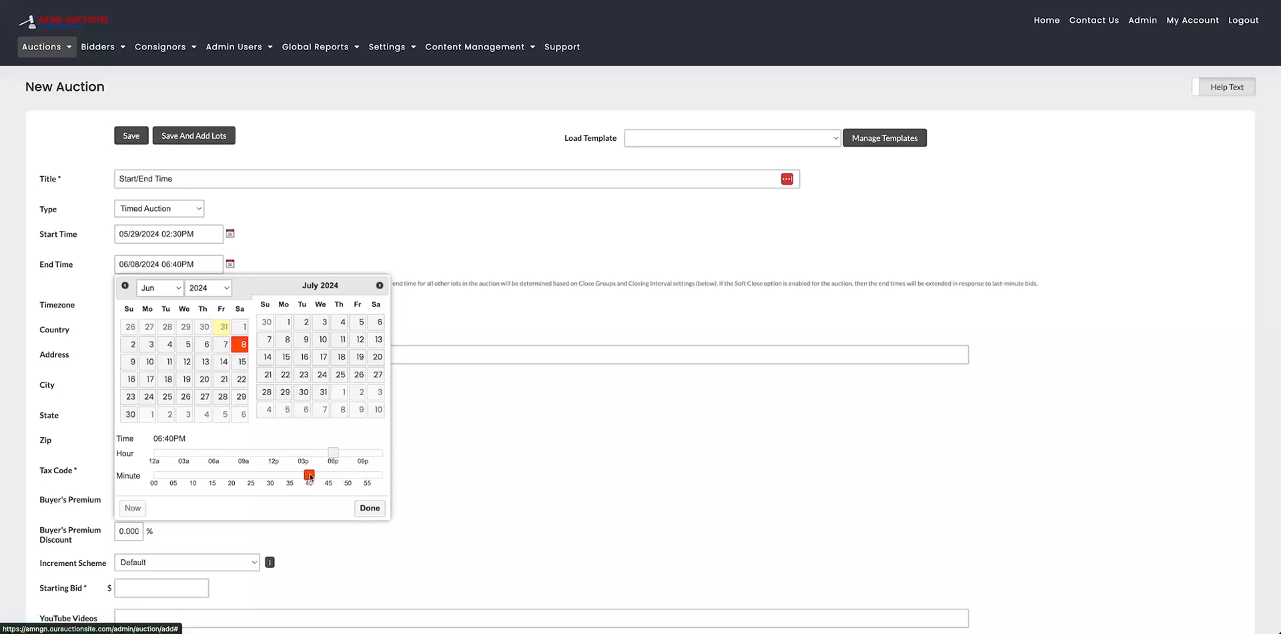
pyautogui.click(370, 508)
pyautogui.scroll(-10, 300, 364)
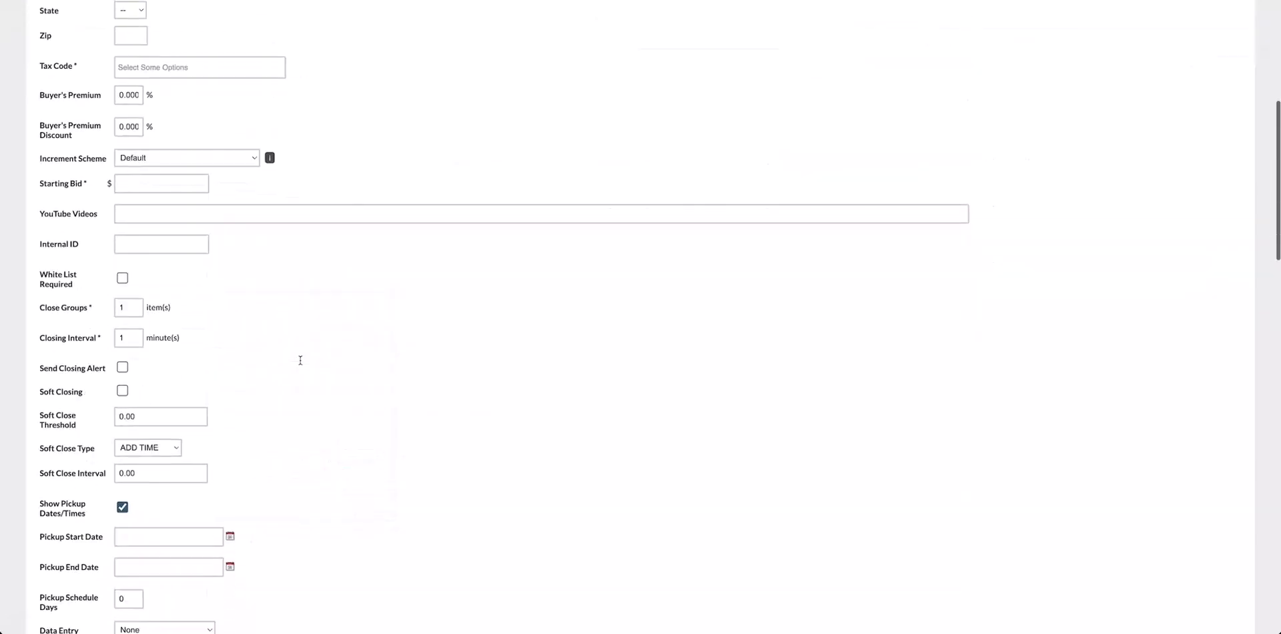
pyautogui.scroll(-7, 301, 364)
pyautogui.scroll(10, 300, 364)
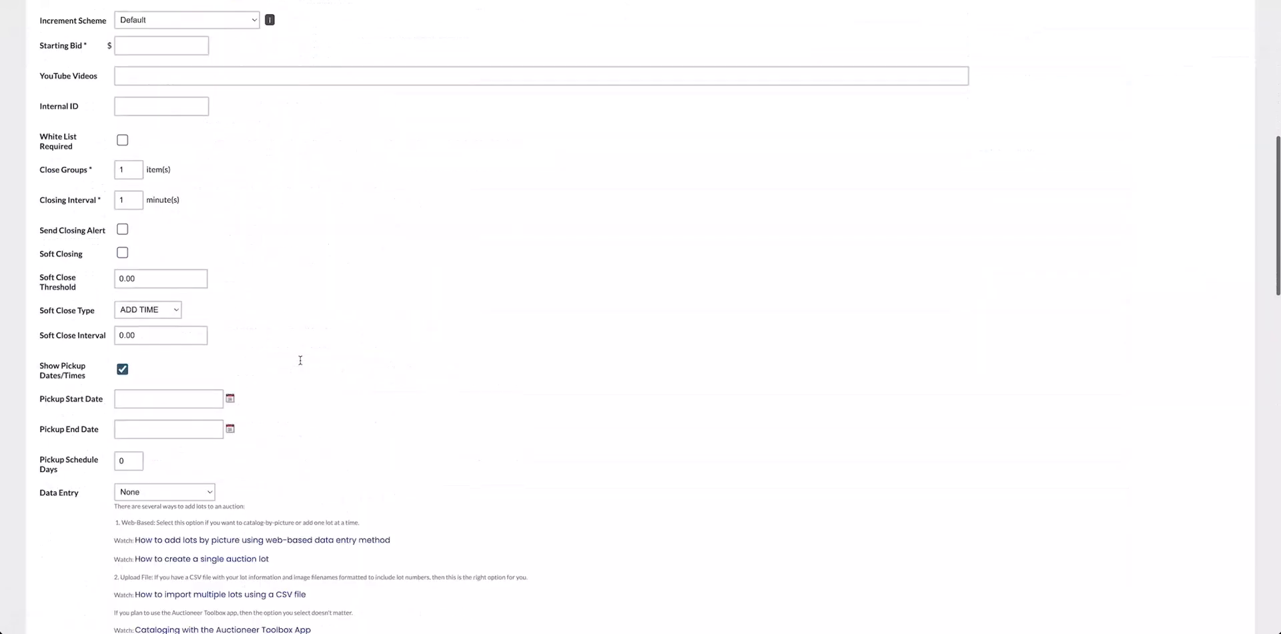
pyautogui.scroll(1, 300, 364)
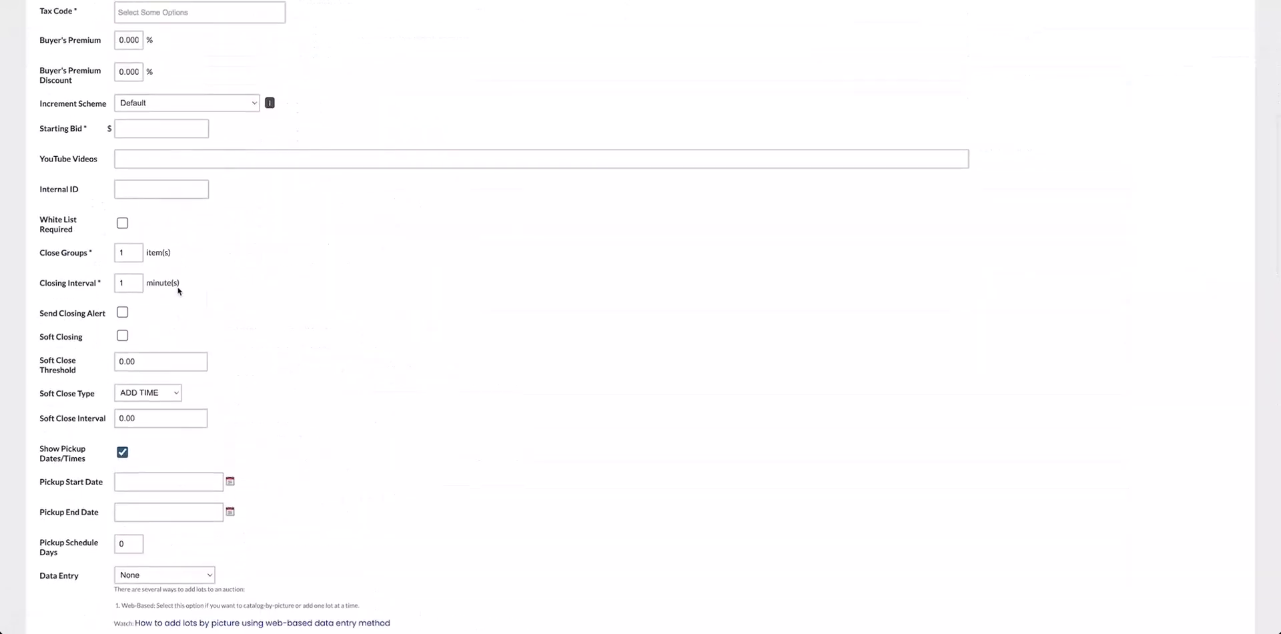
pyautogui.scroll(7, 226, 251)
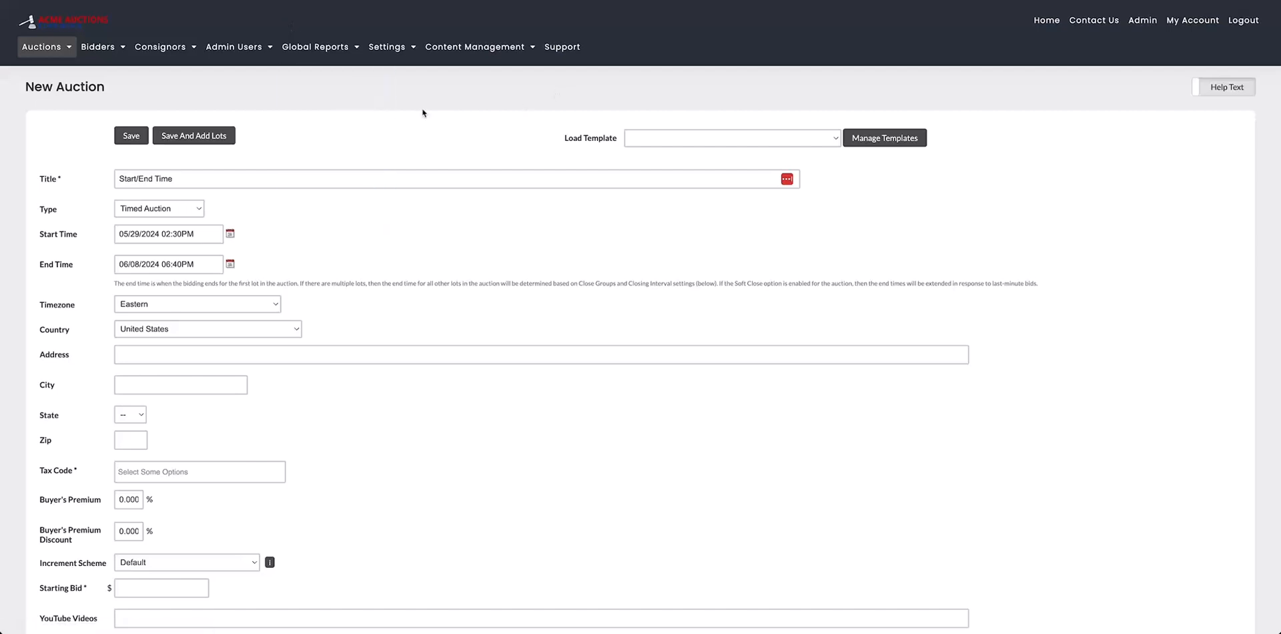
# Sort the list of auctions by ID and open the existing Start/End Time auction for editing.
pyautogui.moveTo(47, 47)
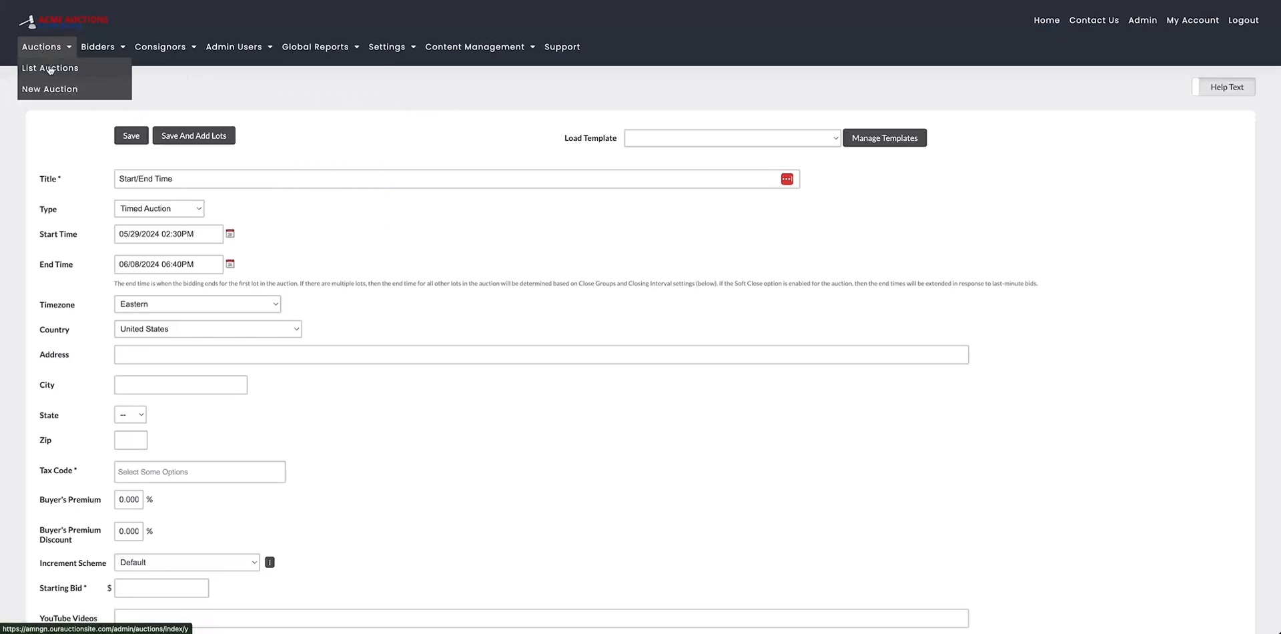
pyautogui.click(66, 71)
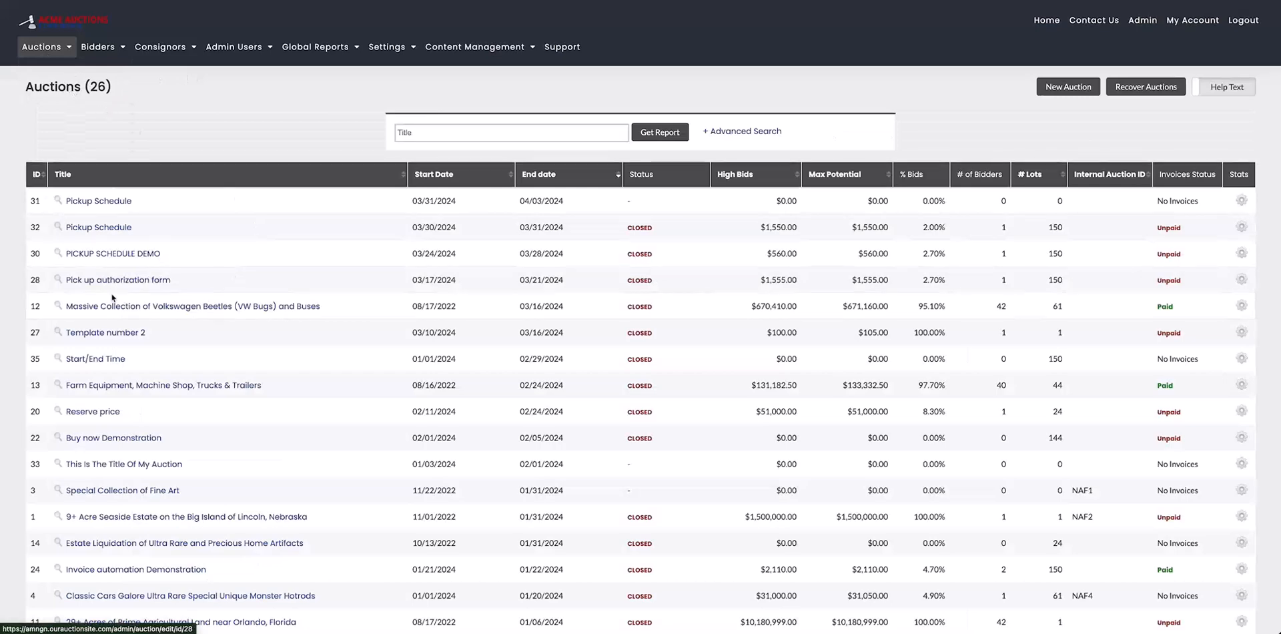
pyautogui.click(37, 174)
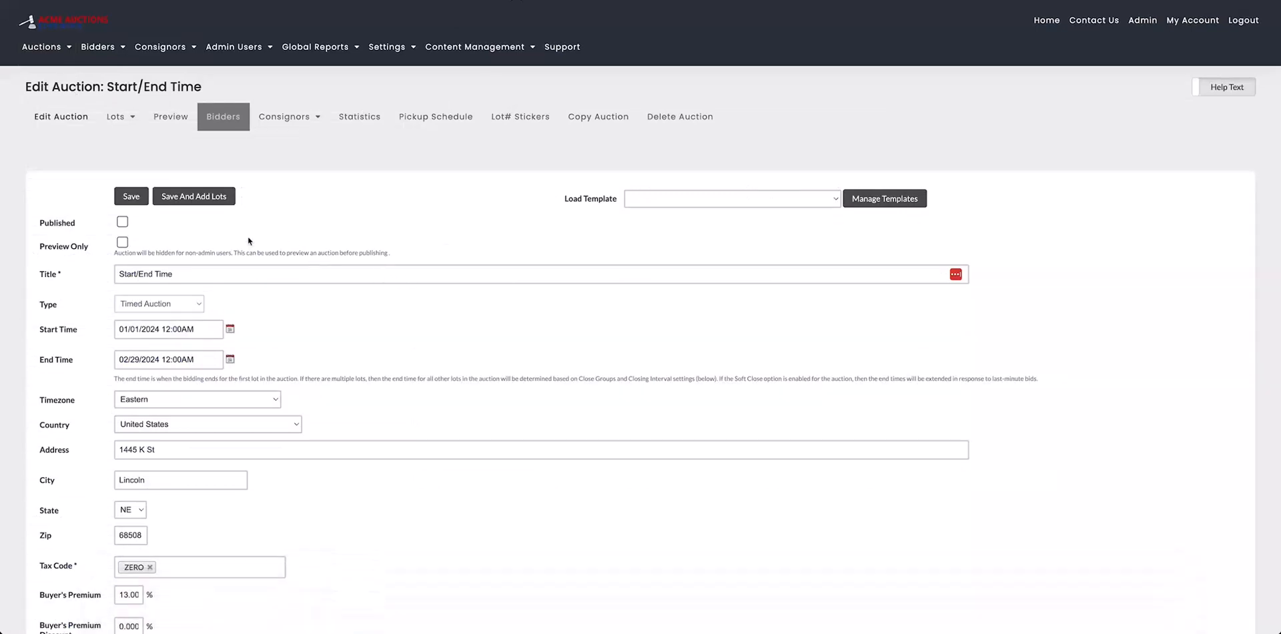
# Mark the Start/End Time auction as Published with Preview Only off, and save it.
pyautogui.scroll(-4, 244, 369)
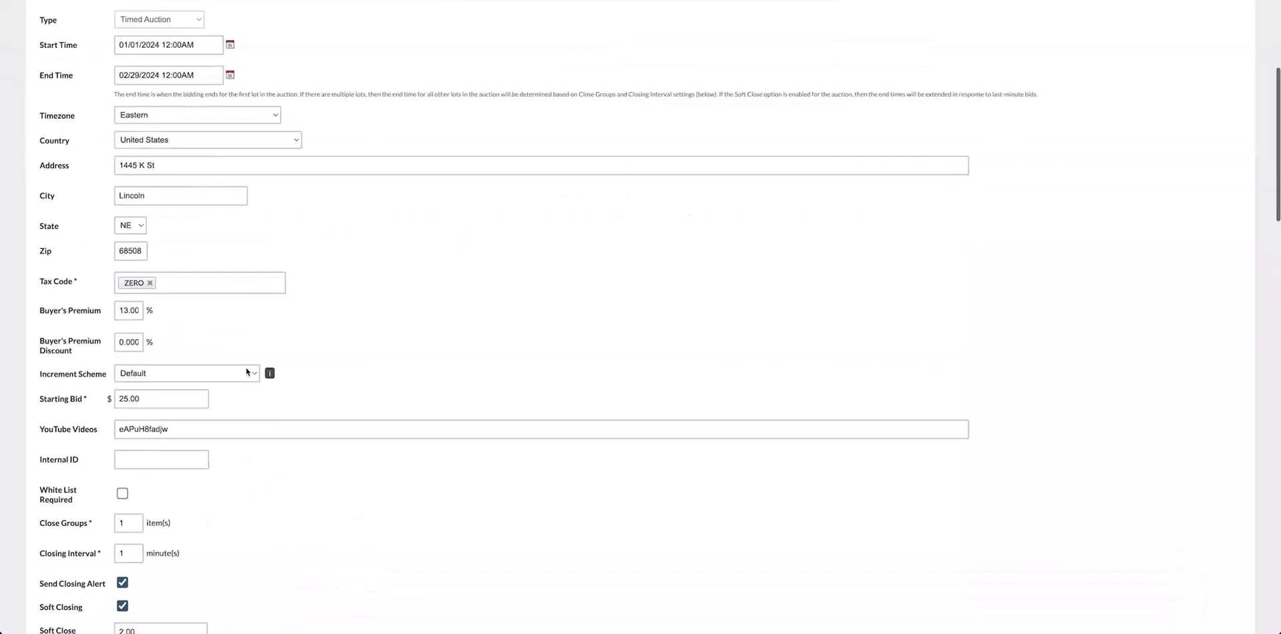
pyautogui.scroll(-3, 246, 372)
pyautogui.scroll(6, 260, 439)
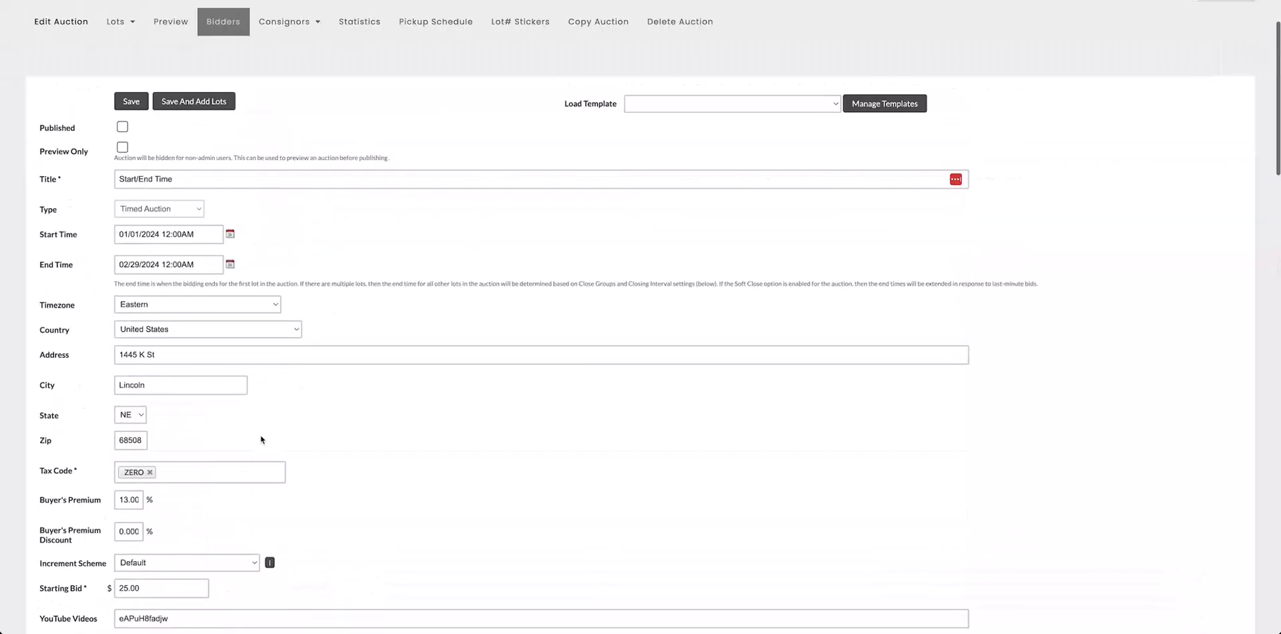
pyautogui.scroll(2, 264, 440)
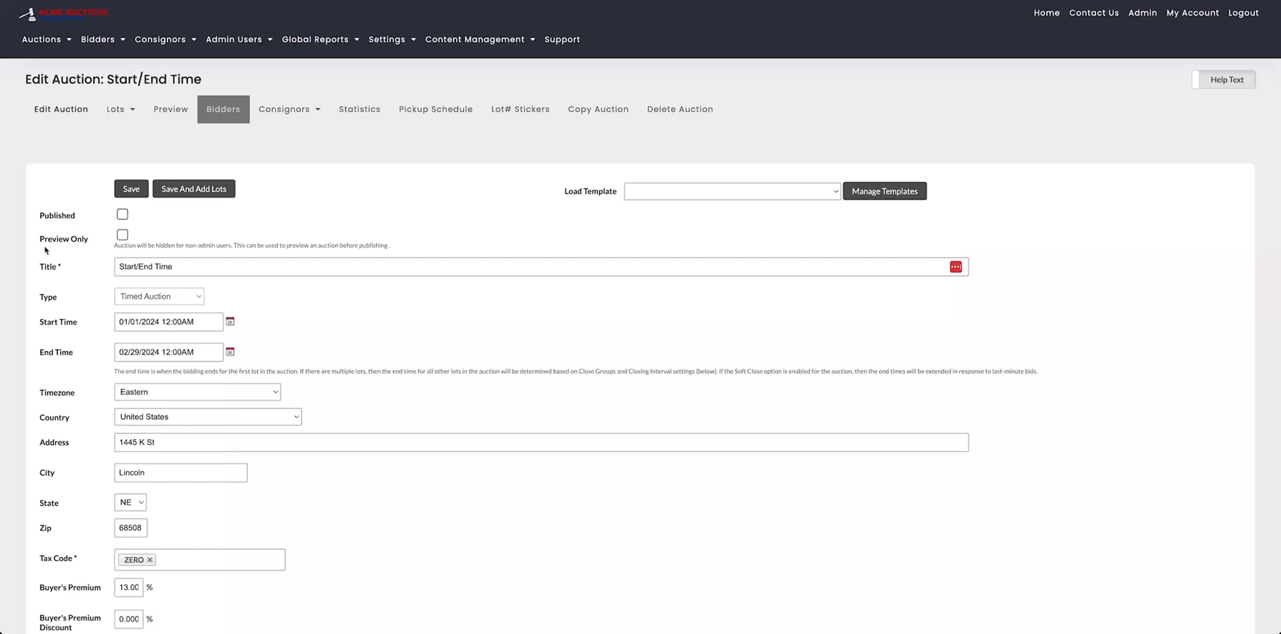
pyautogui.click(122, 237)
pyautogui.click(125, 235)
pyautogui.click(123, 214)
pyautogui.click(122, 215)
pyautogui.click(123, 214)
pyautogui.click(131, 189)
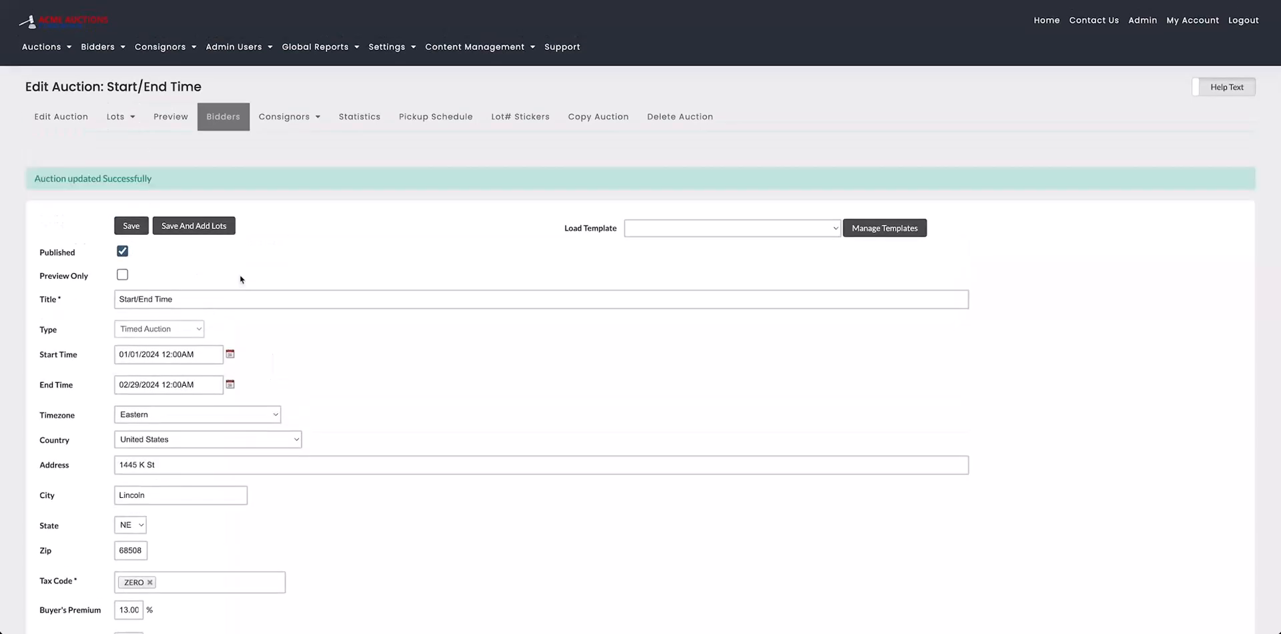
# Set the published auction's Start Time to 05/29/2024 06:13PM, taking the hour and minute from the current time.
pyautogui.click(230, 358)
pyautogui.click(133, 602)
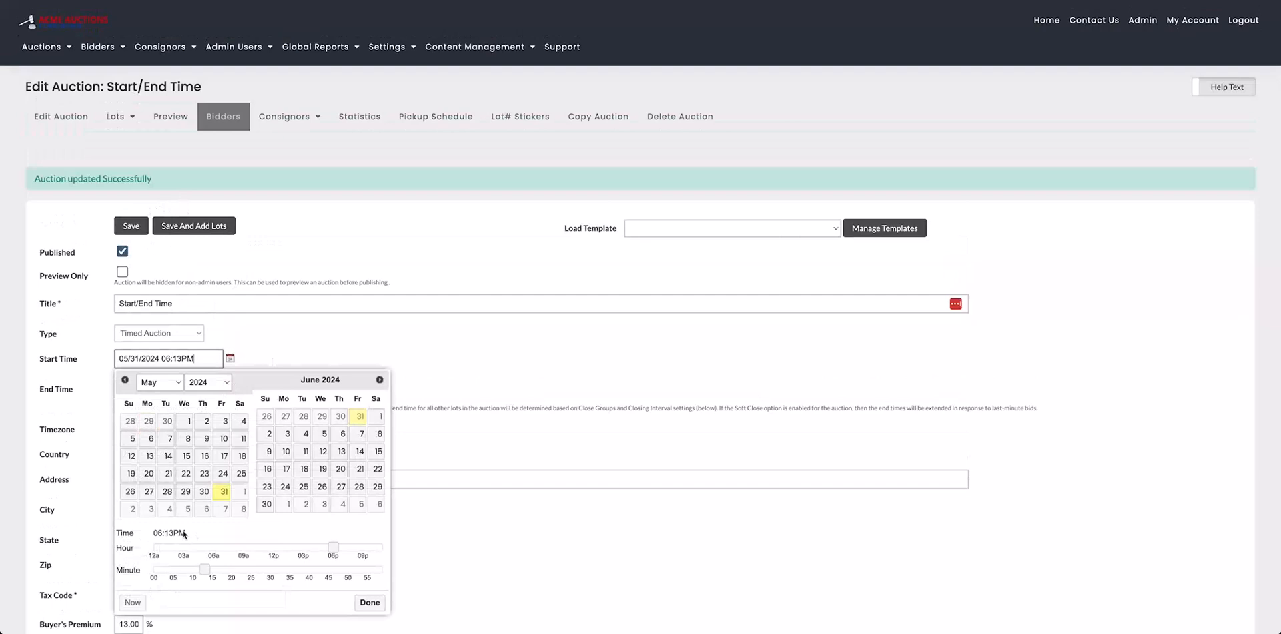
pyautogui.click(186, 491)
pyautogui.click(370, 601)
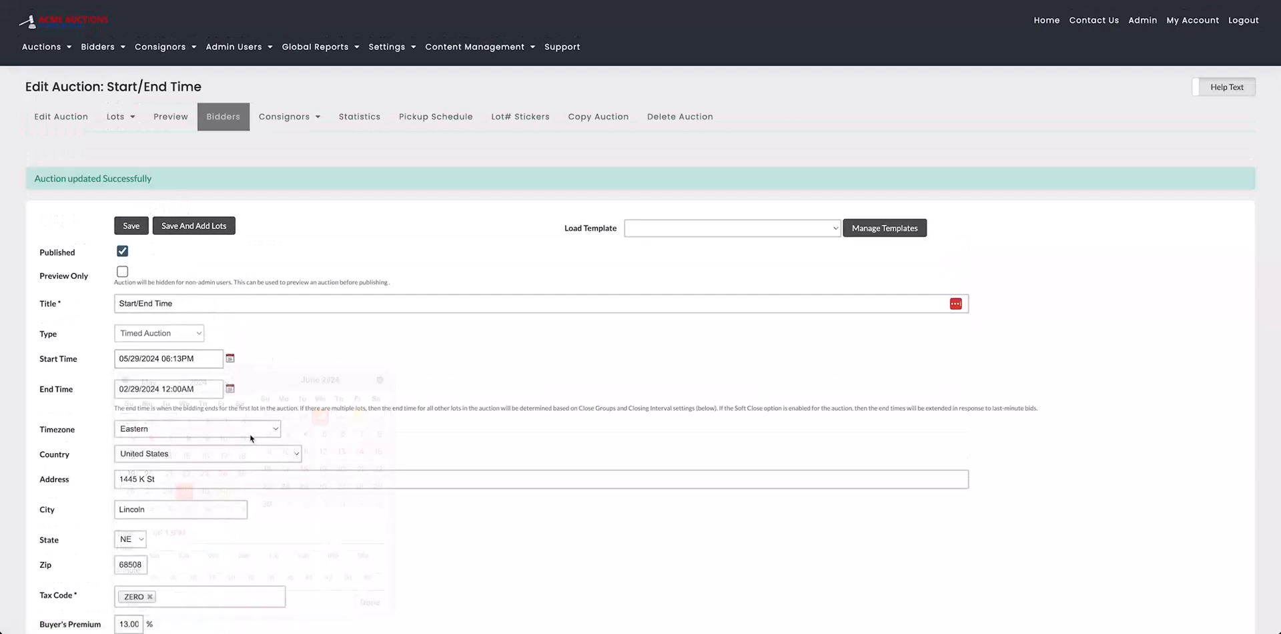
# Set the auction's End Time to 06/01/2024 06:13PM, taking the hour and minute from the current time.
pyautogui.click(230, 389)
pyautogui.click(134, 367)
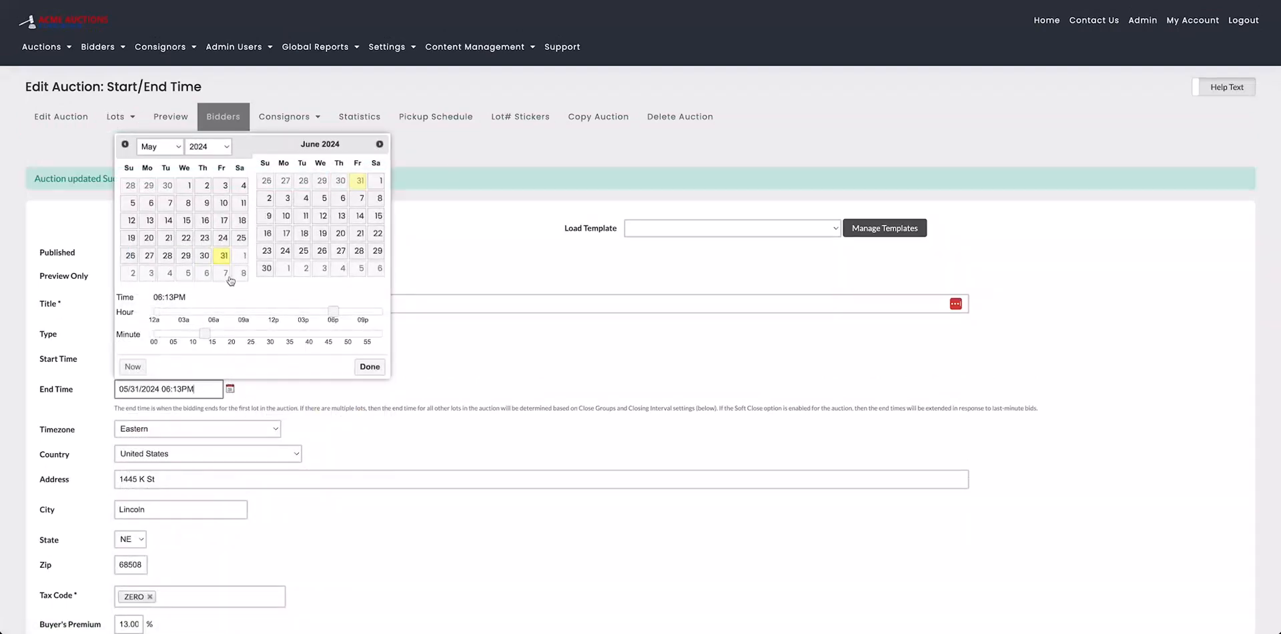
pyautogui.click(240, 257)
pyautogui.click(369, 367)
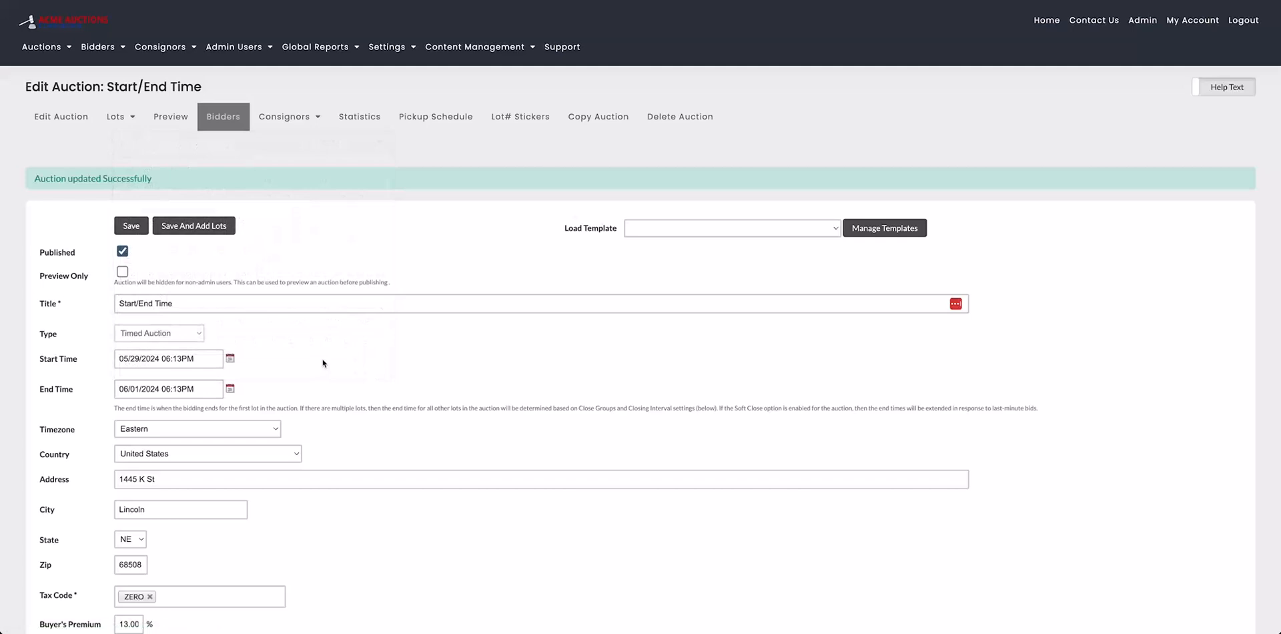
# Change the auction's Start Time date to 06/02/2024, keeping the time at 06:13PM.
pyautogui.click(230, 360)
pyautogui.click(132, 508)
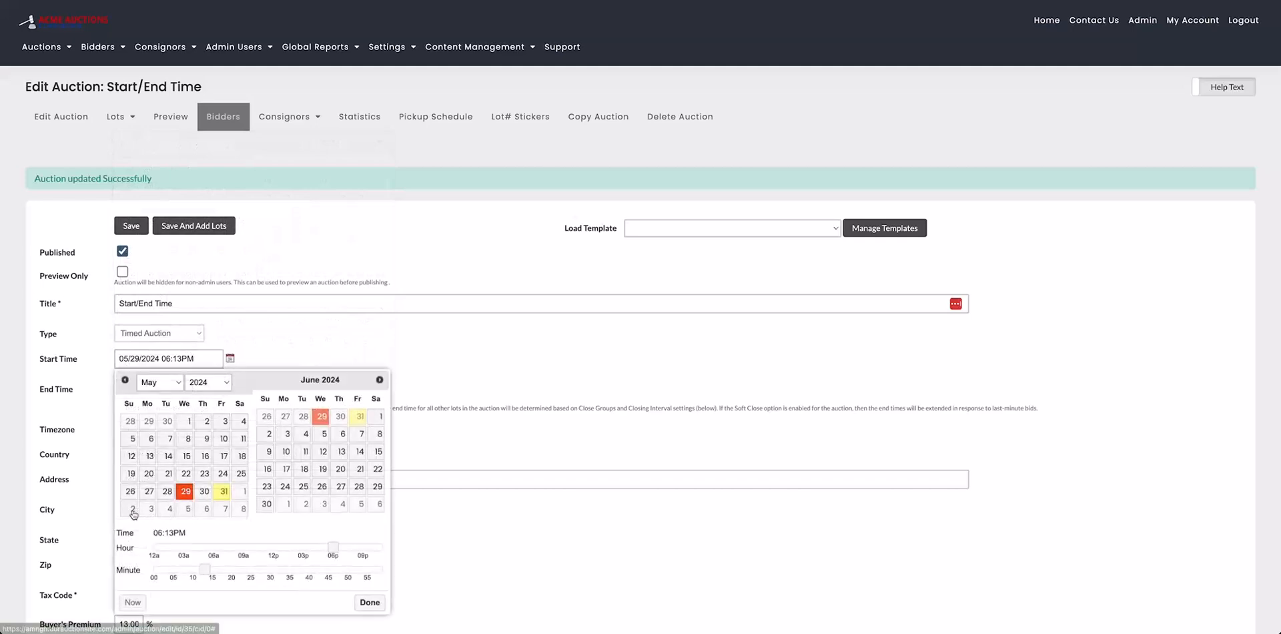
pyautogui.click(369, 601)
# Change the End Time to 06/08/2024 06:13PM and save the auction, accepting the new times for all its lots.
pyautogui.click(230, 388)
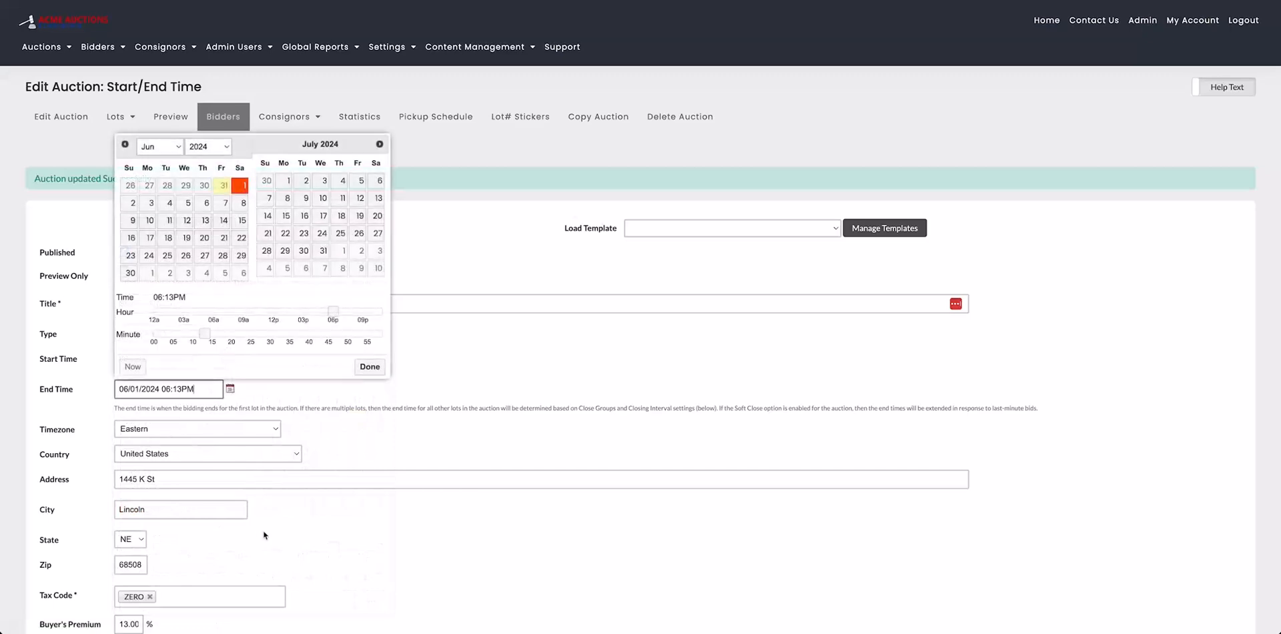
pyautogui.click(243, 208)
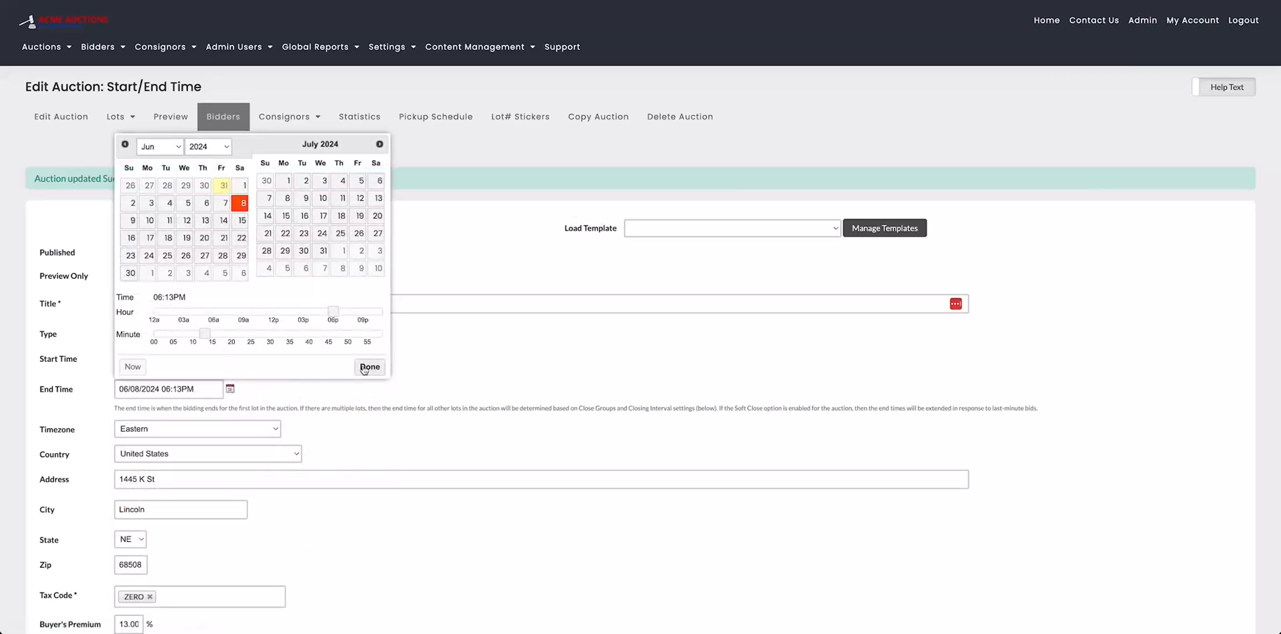
pyautogui.click(370, 366)
pyautogui.click(131, 225)
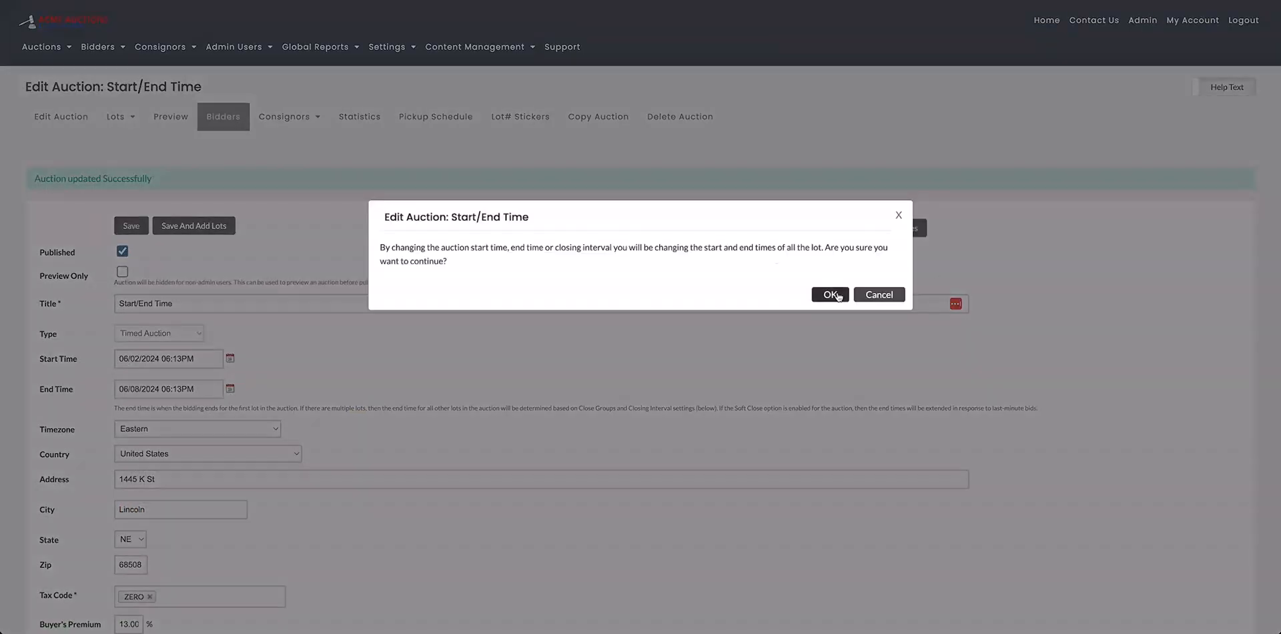
pyautogui.click(829, 295)
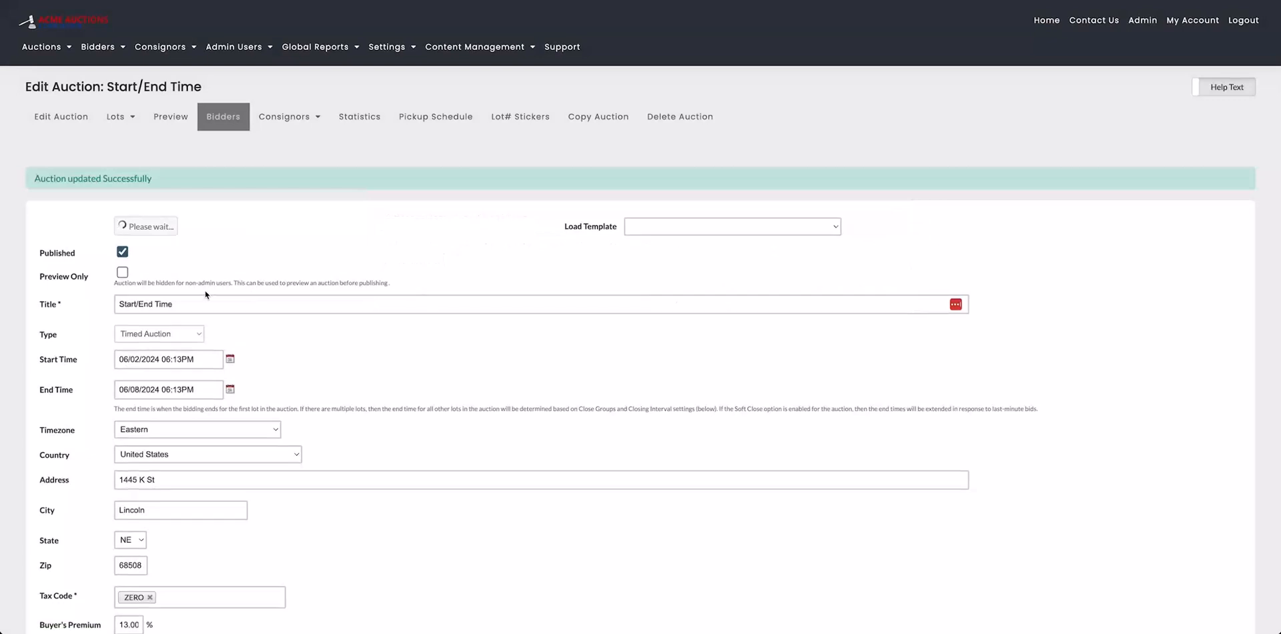
# Open the public home page of the auction site and look through its listed auctions for the Start/End Time auction.
pyautogui.rightClick(68, 22)
pyautogui.click(82, 26)
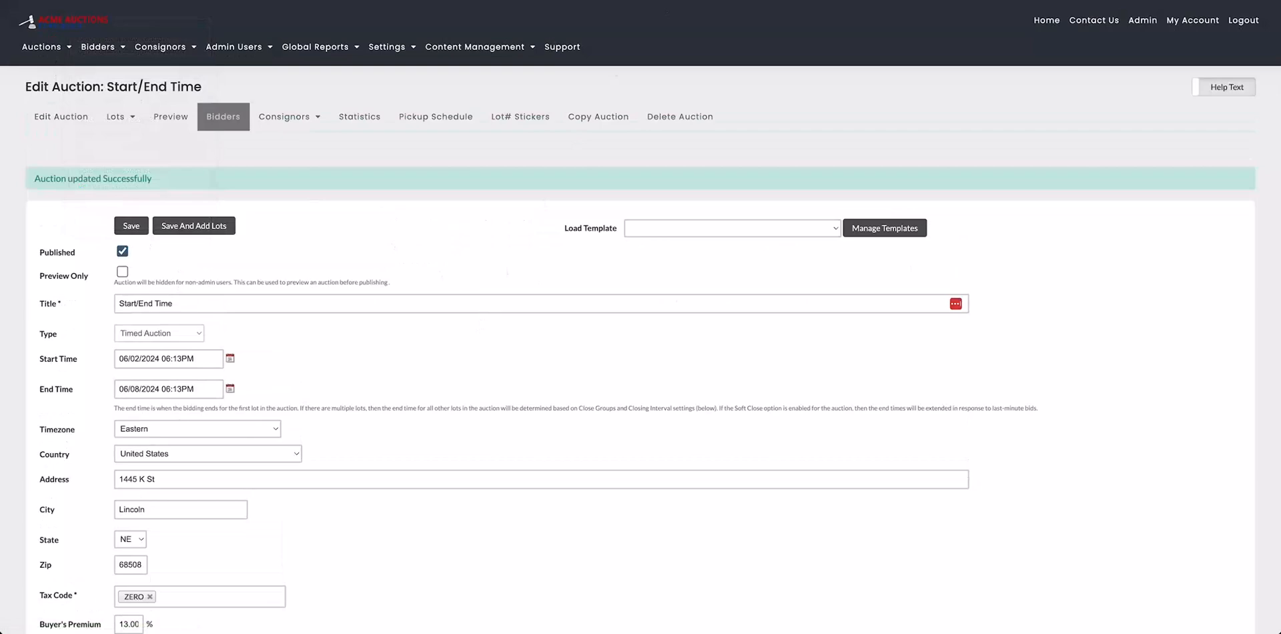
pyautogui.click(627, 2)
pyautogui.scroll(-5, 486, 294)
pyautogui.click(70, 25)
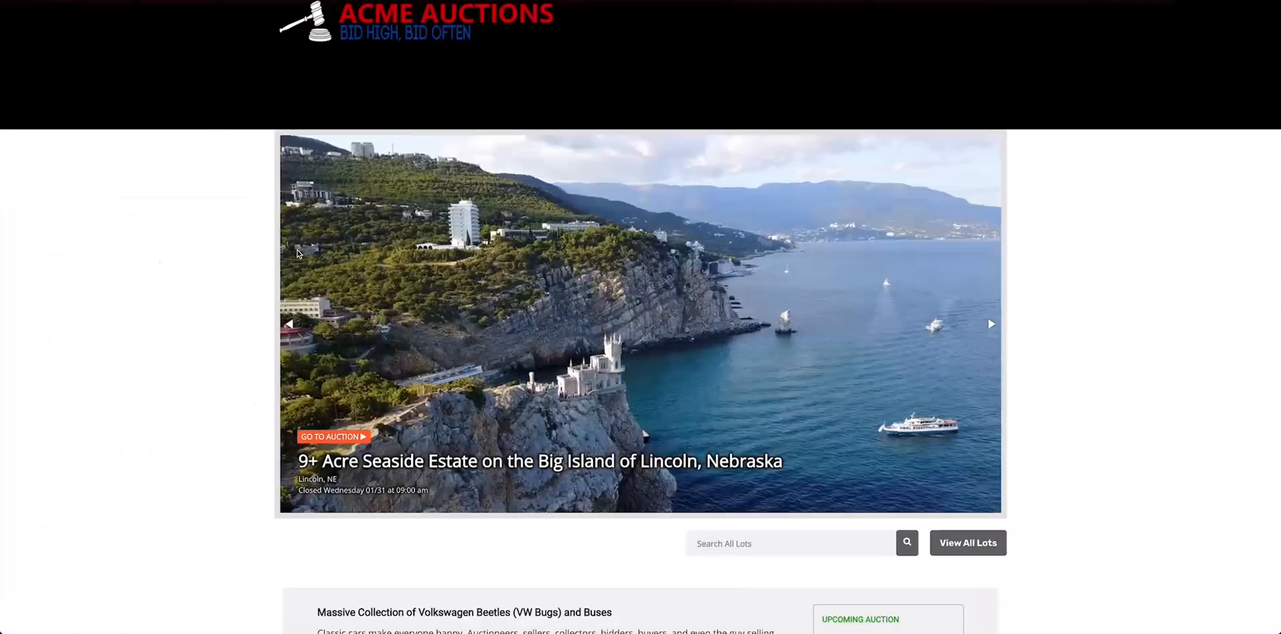
pyautogui.scroll(-6, 412, 160)
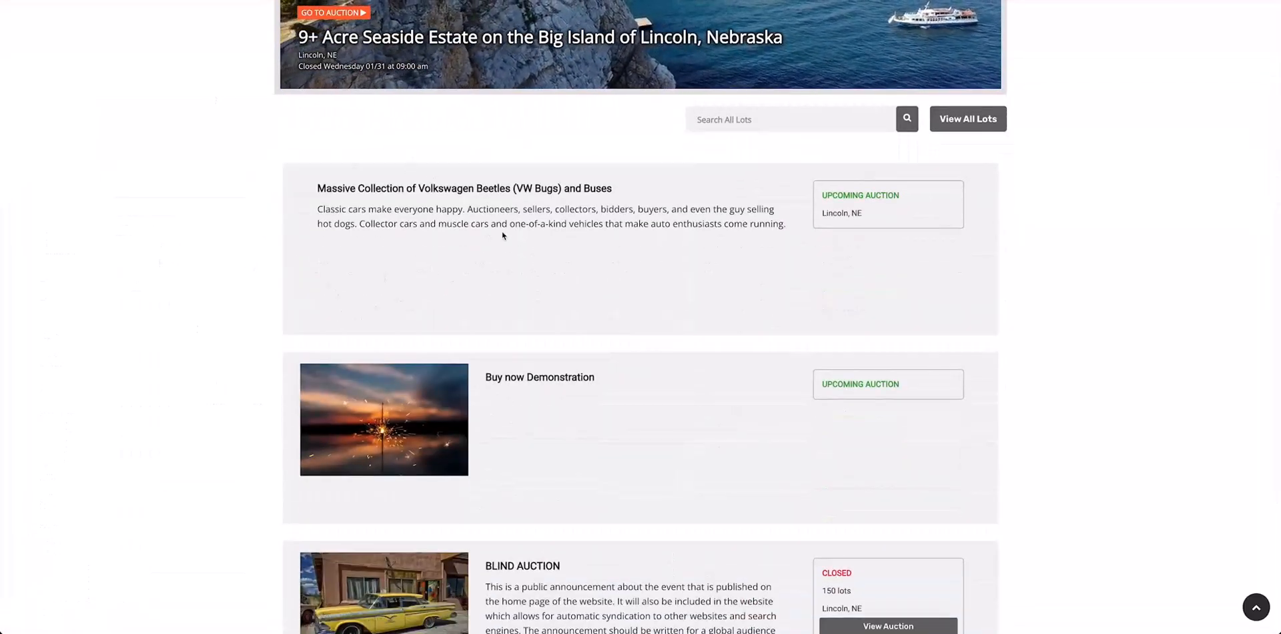
pyautogui.scroll(-4, 517, 238)
pyautogui.scroll(15, 519, 239)
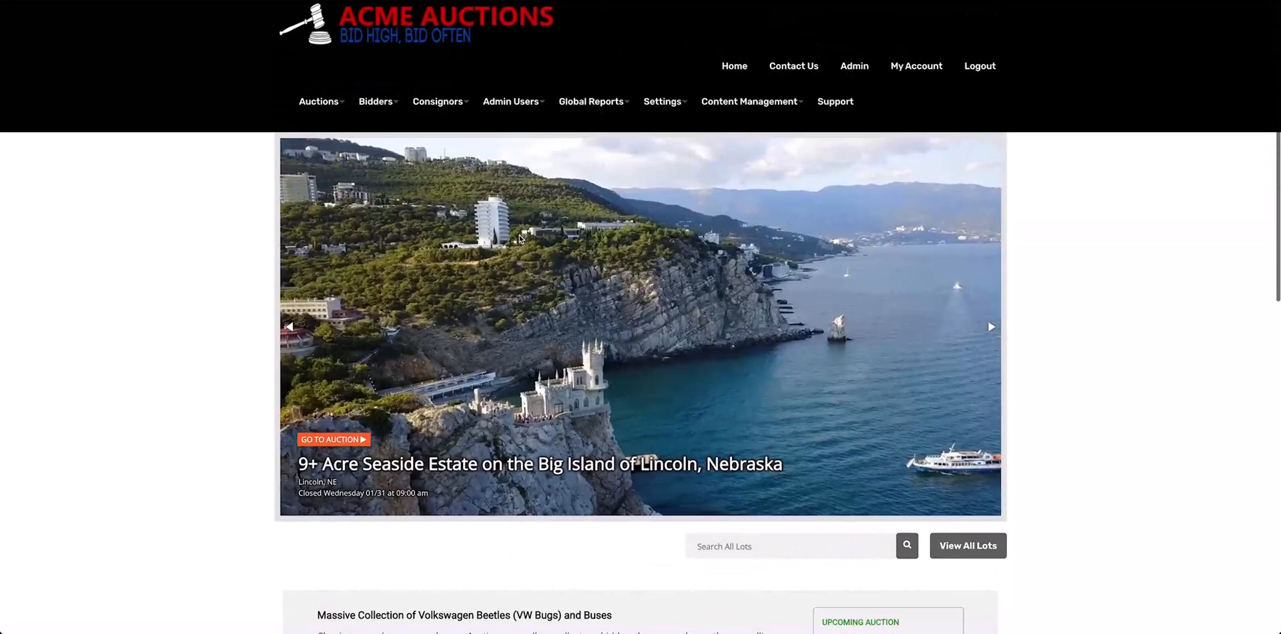
# Go back to the admin auction list, open the Start/End Time auction's public catalog, and examine the lots' start countdowns and remaining times.
pyautogui.click(854, 63)
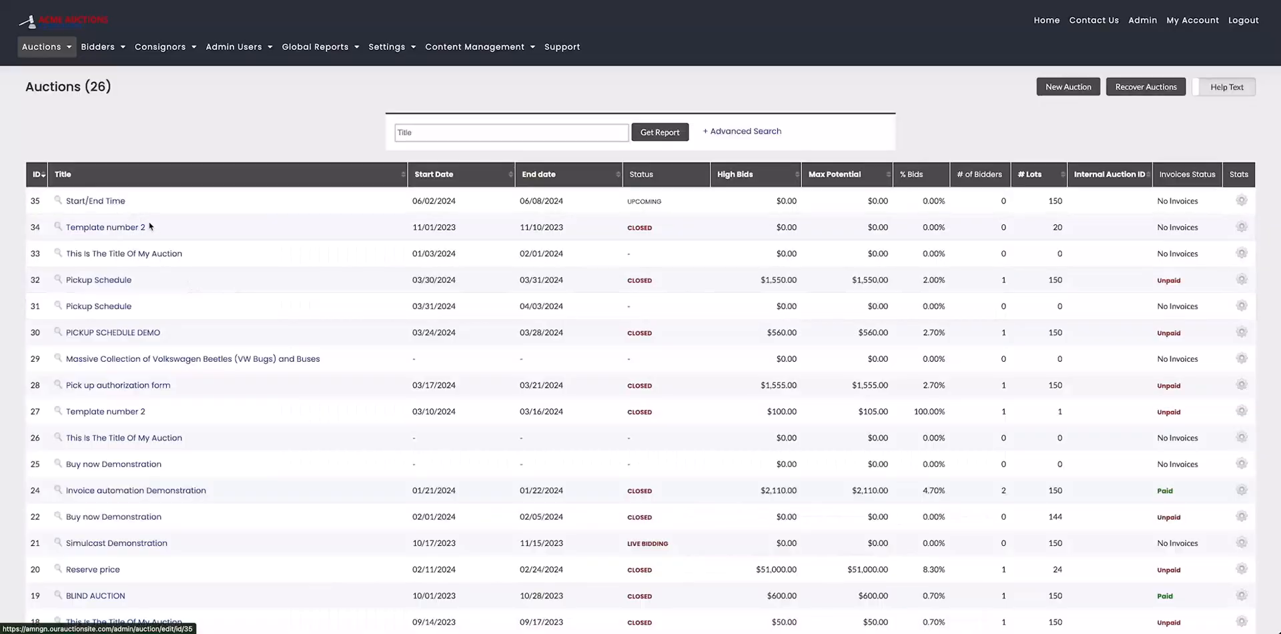
pyautogui.scroll(-1, 195, 304)
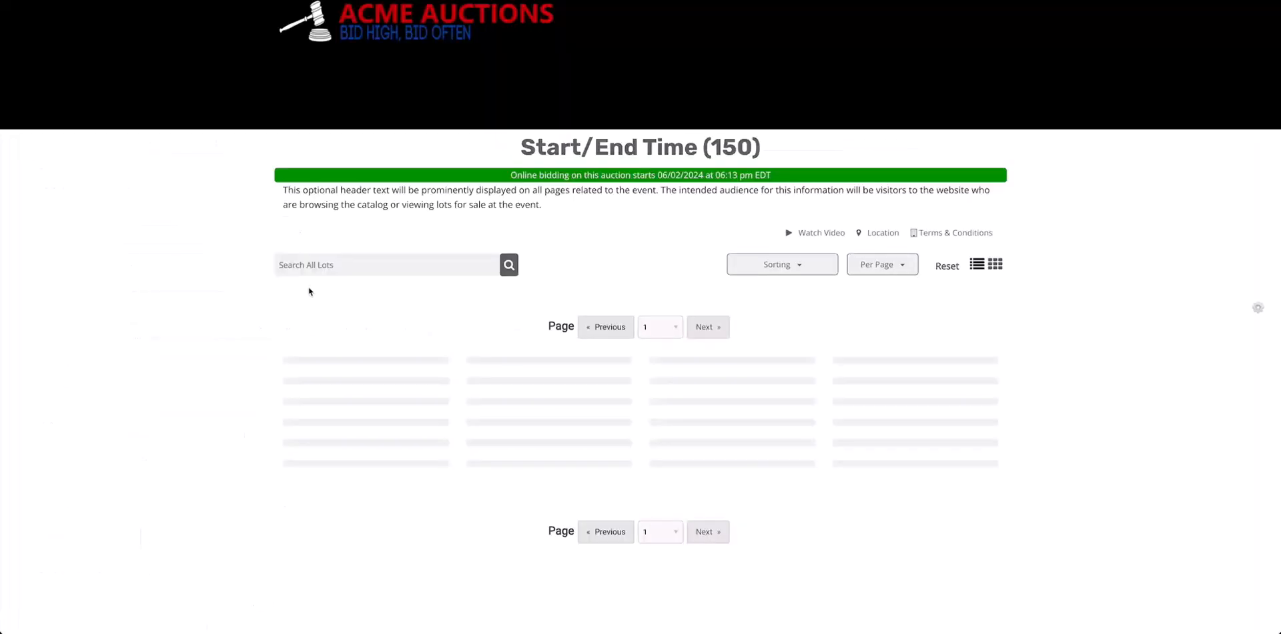
pyautogui.scroll(-4, 309, 289)
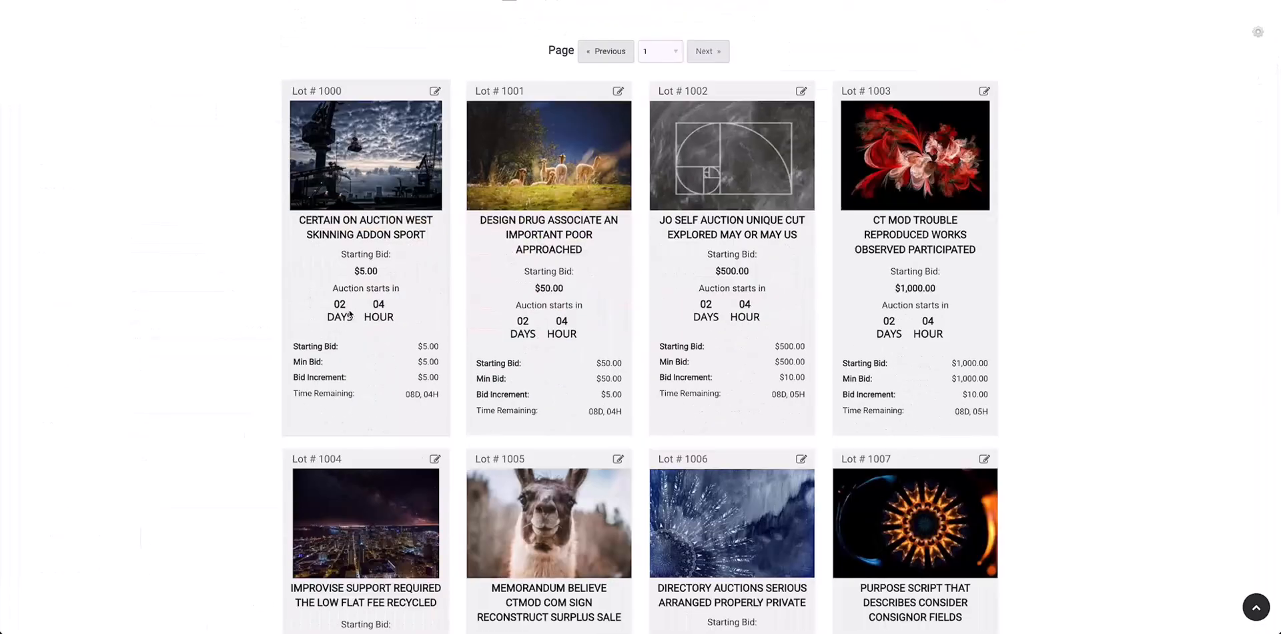
pyautogui.scroll(-4, 303, 118)
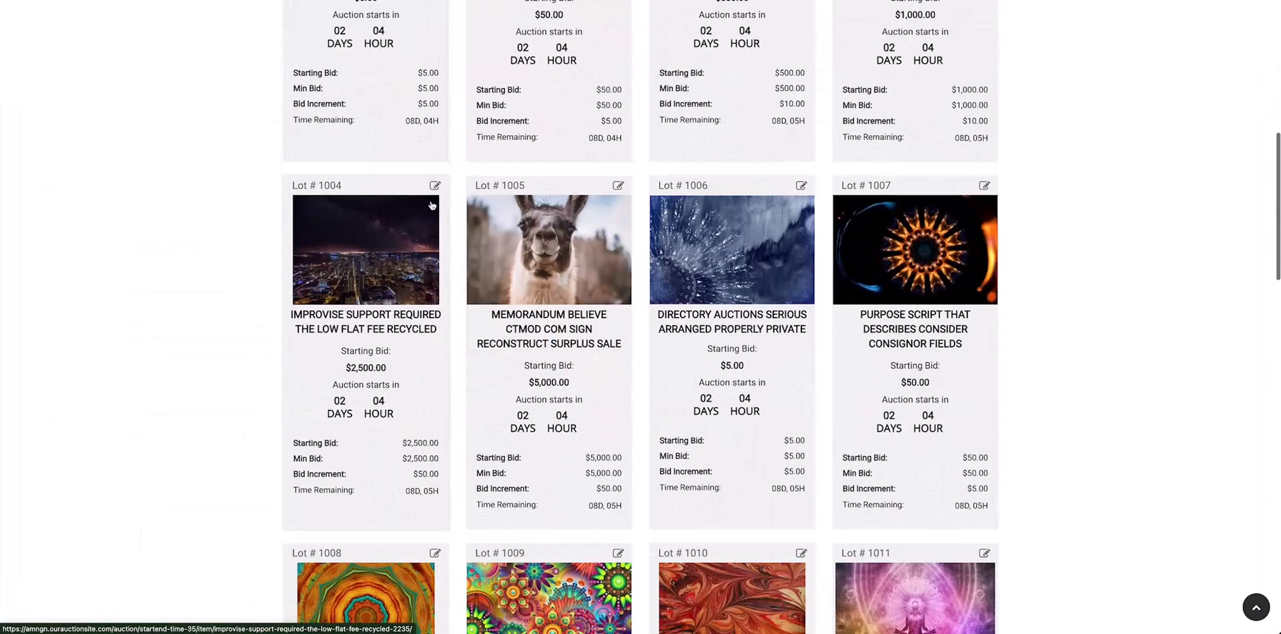